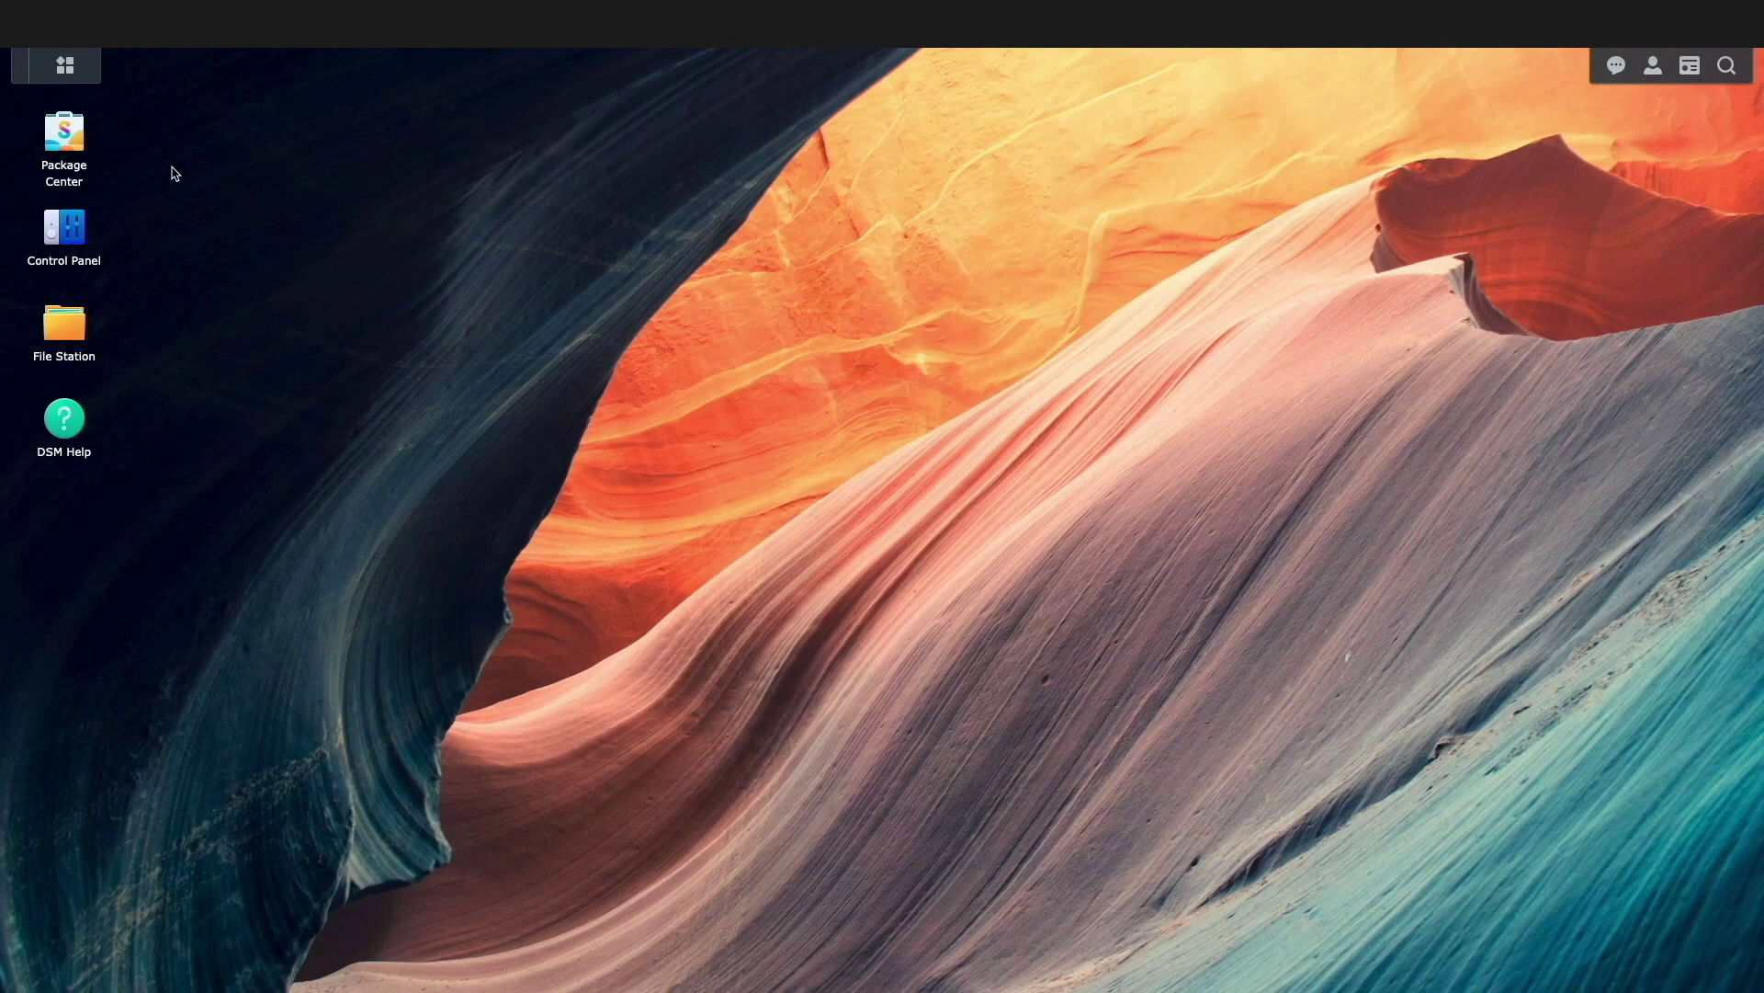
# Search All Packages for docker, install Docker, then close Package Center.
pyautogui.click(72, 136)
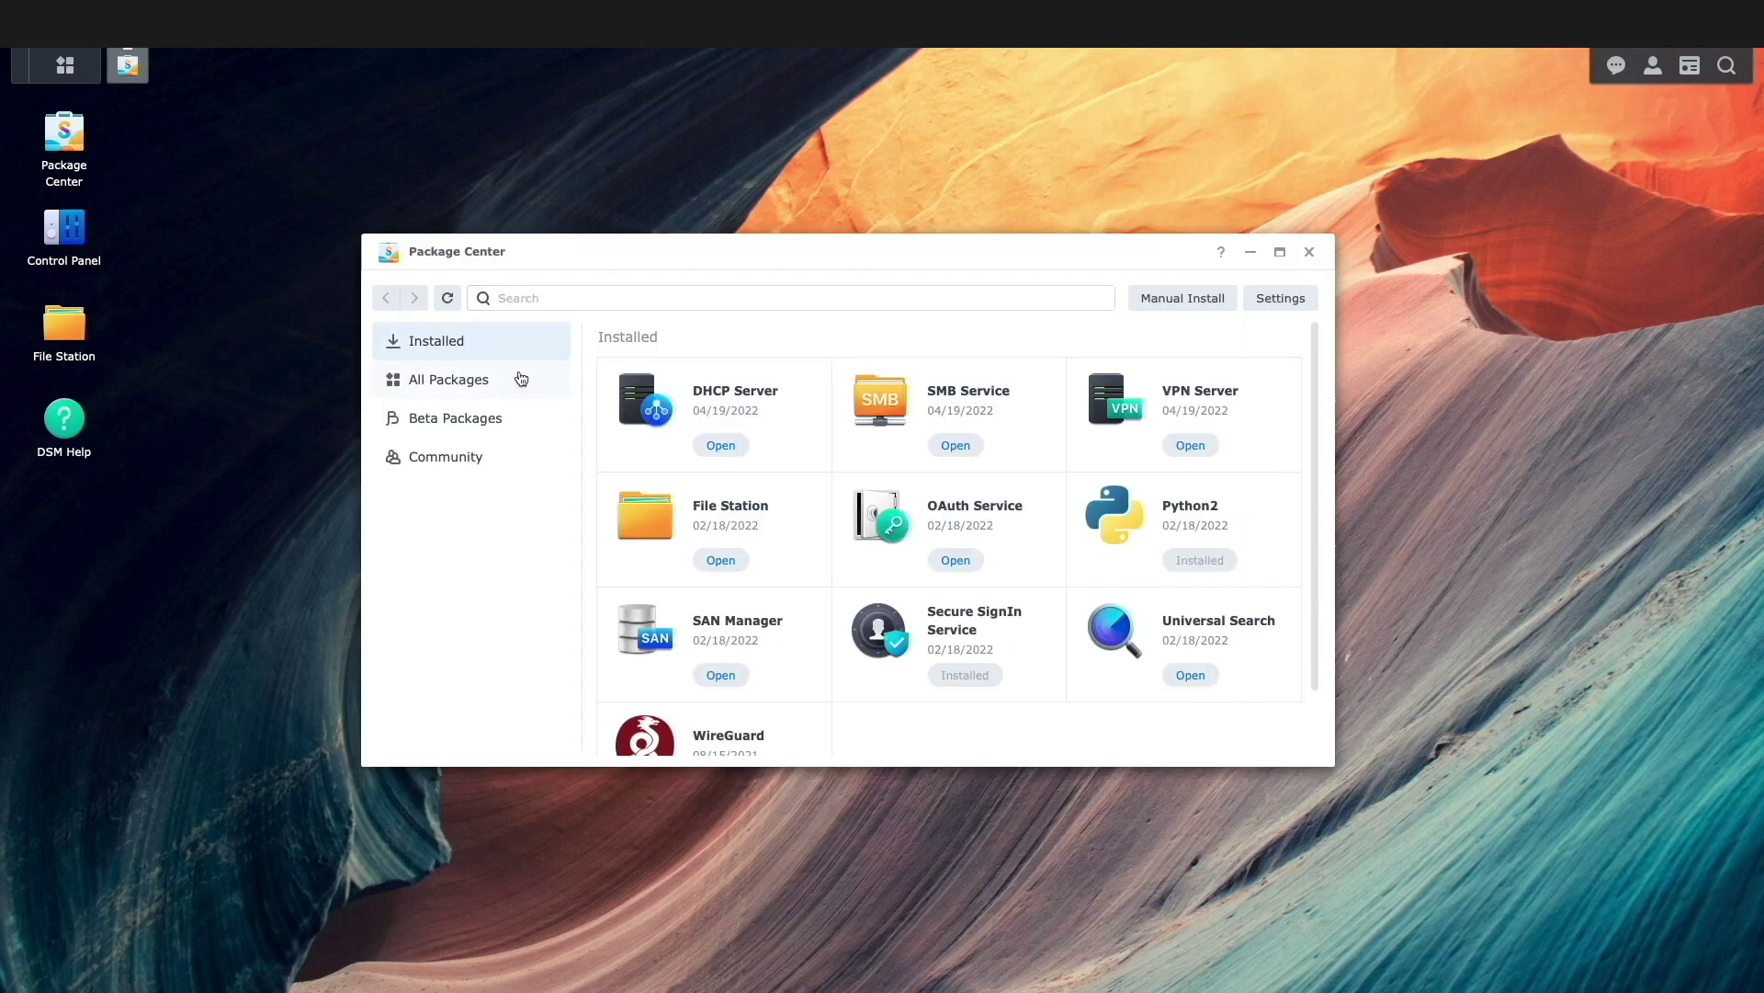
pyautogui.click(516, 378)
pyautogui.write('docker')
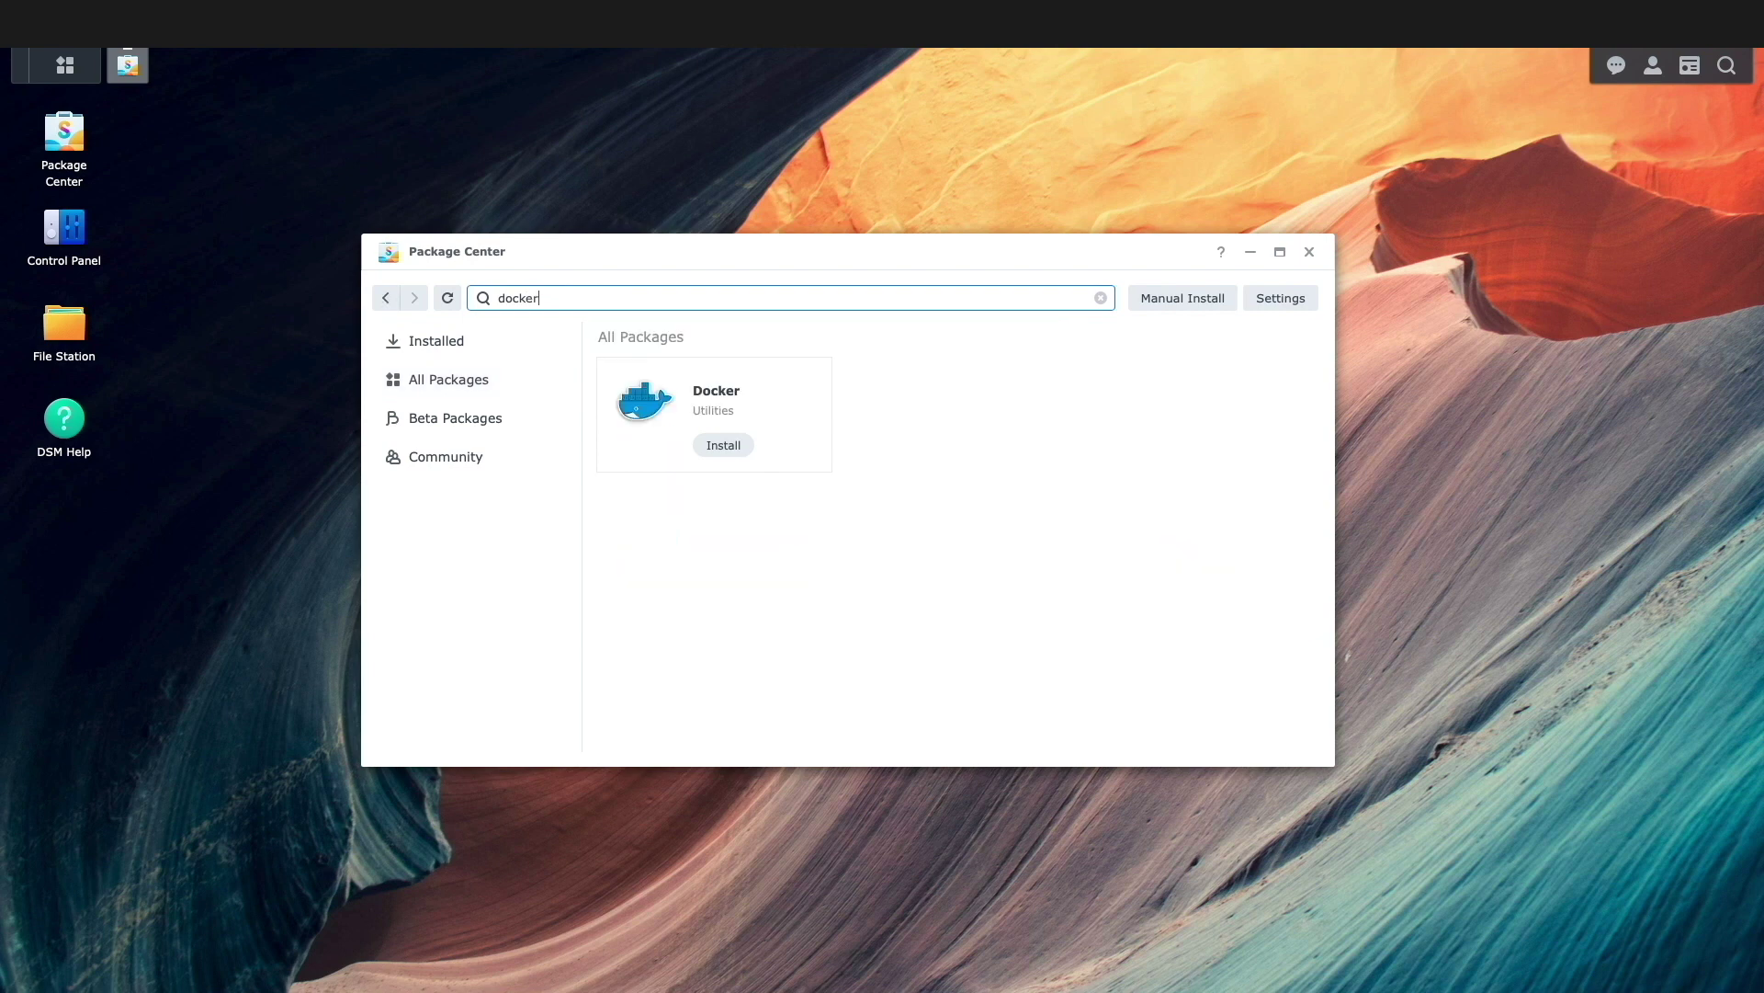
pyautogui.click(723, 445)
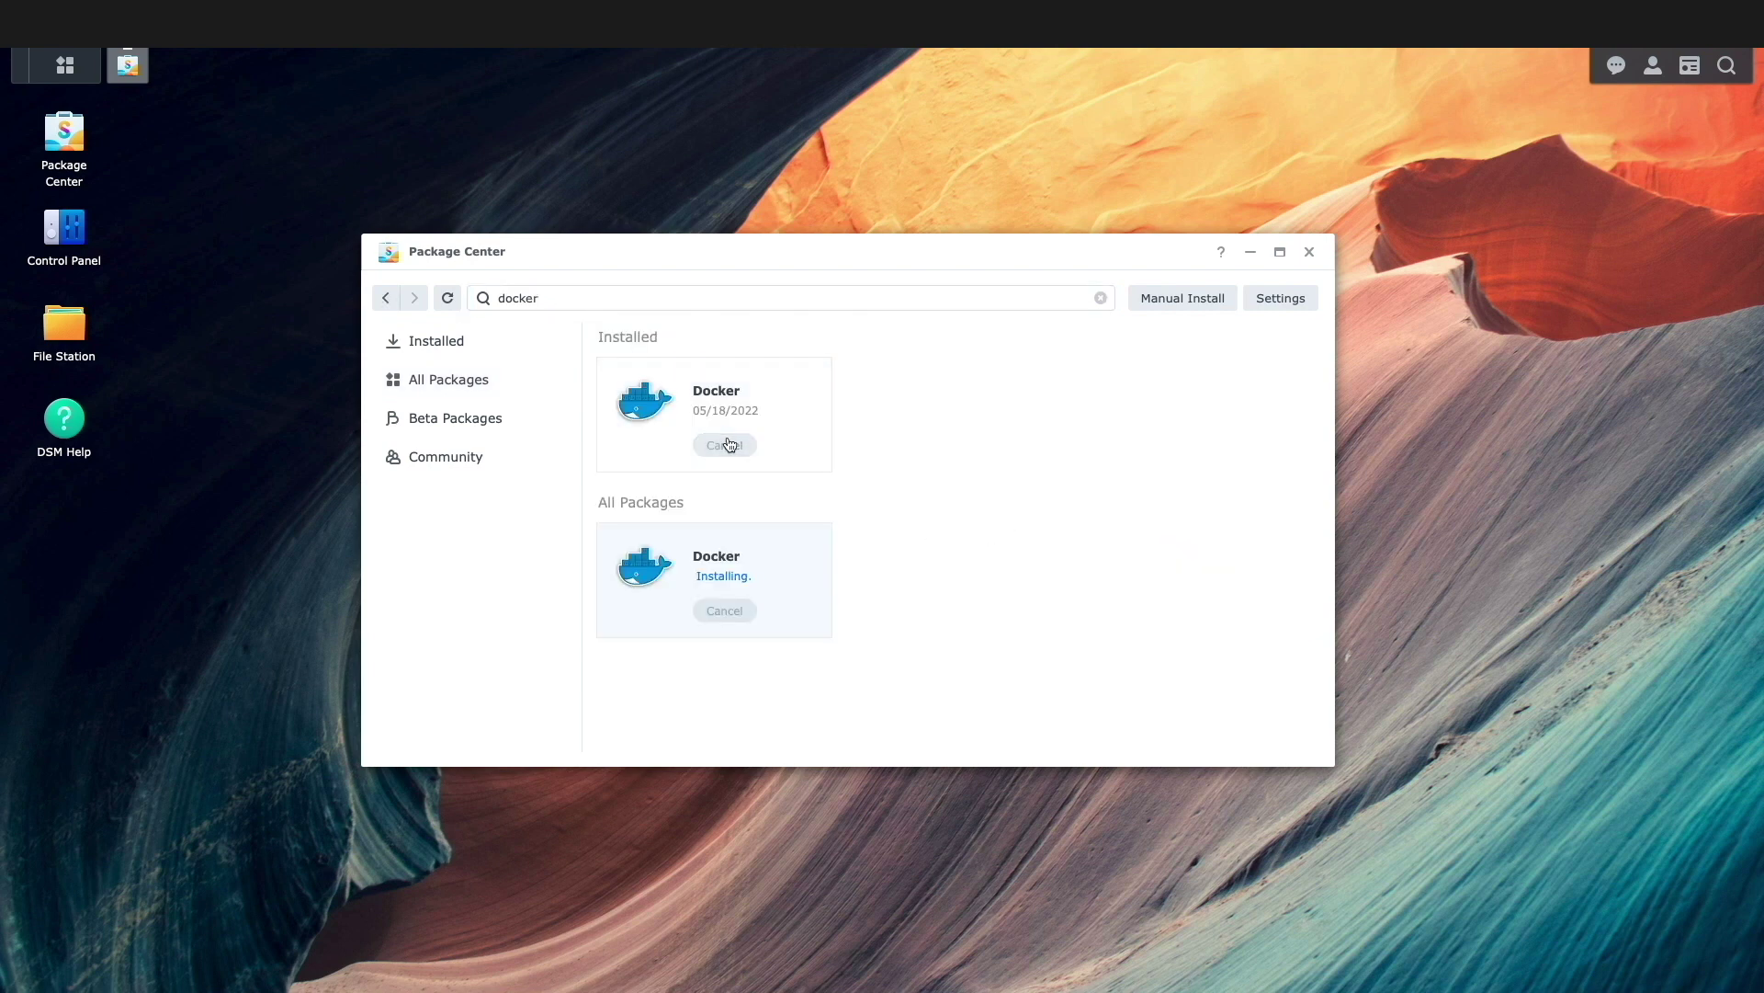
pyautogui.click(1310, 254)
# Launch Docker and search its image registry for openspeedtest.
pyautogui.click(70, 74)
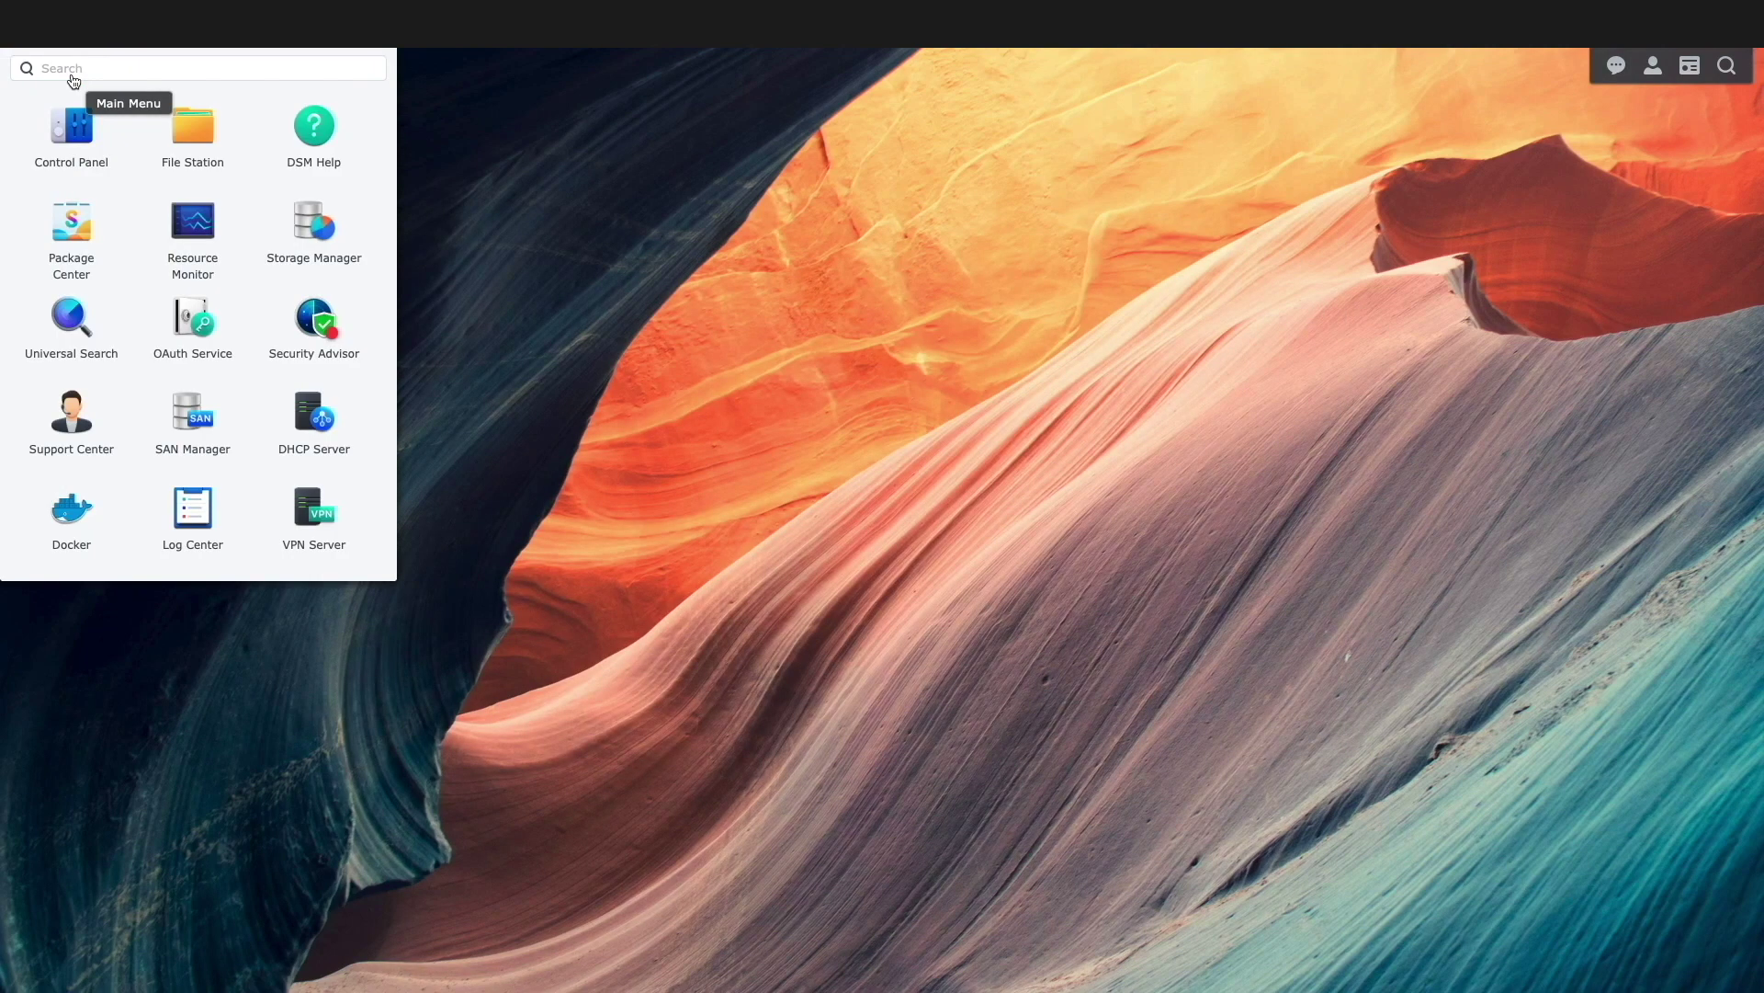
pyautogui.click(83, 515)
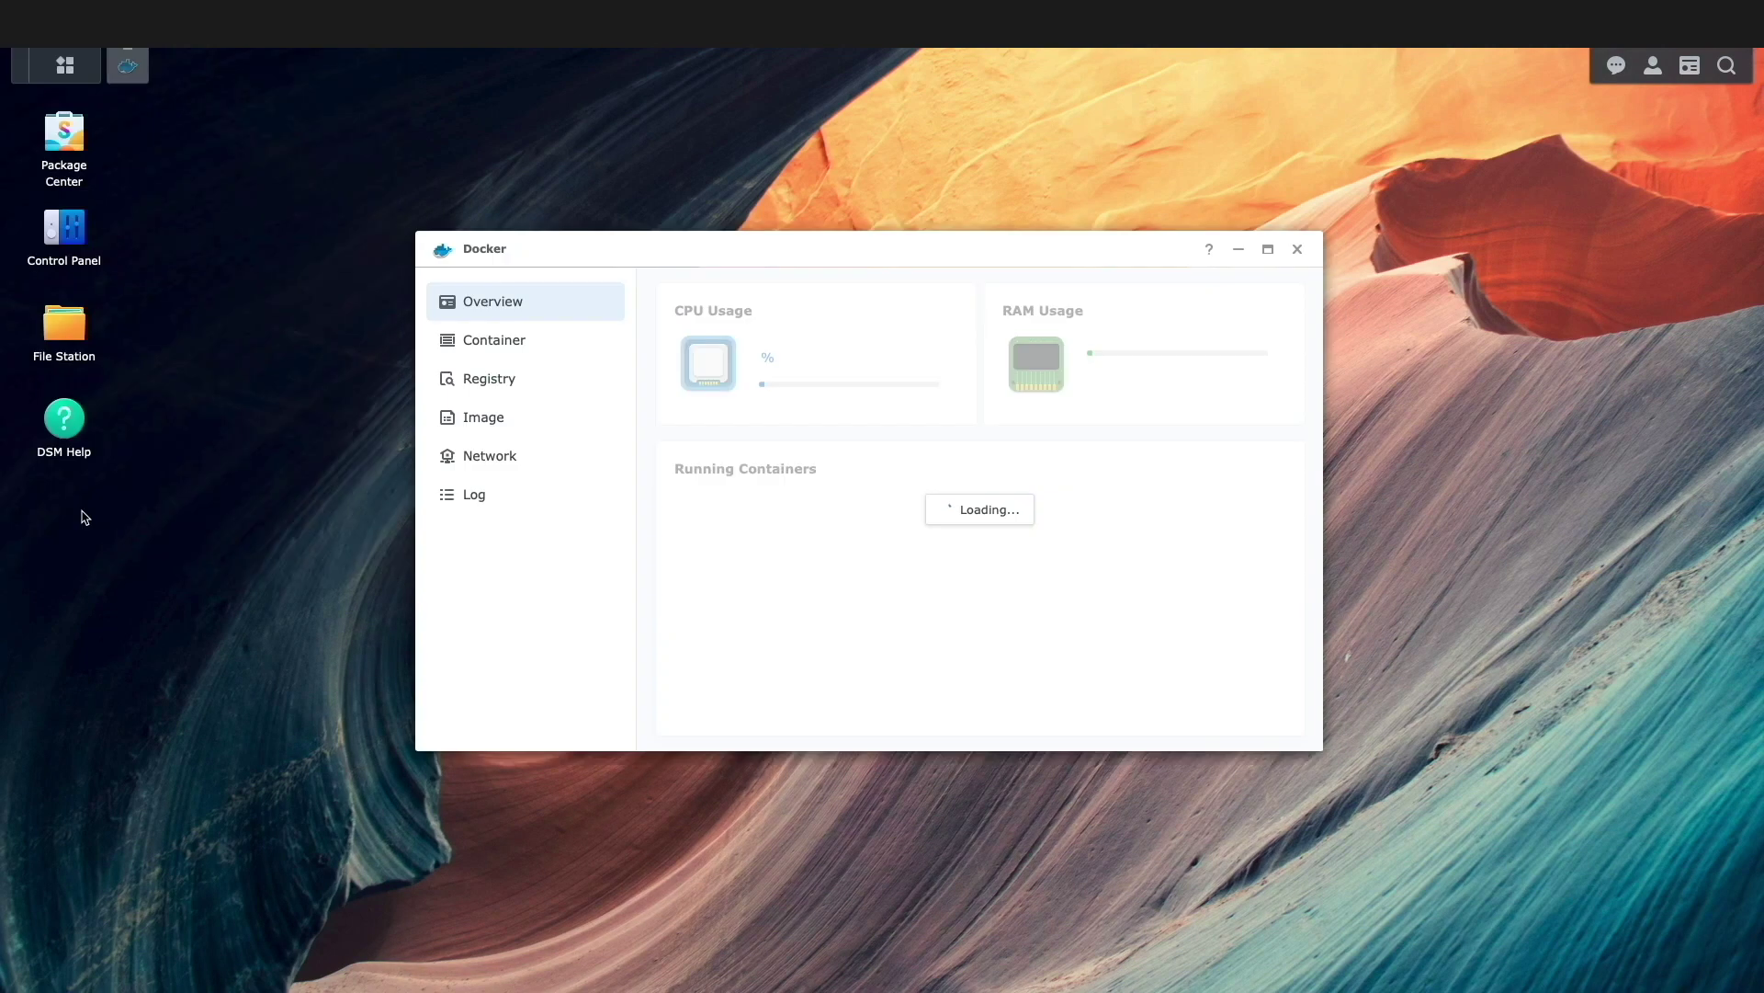
pyautogui.click(488, 384)
pyautogui.click(1264, 295)
pyautogui.write('openspeedtest')
pyautogui.press('Return')
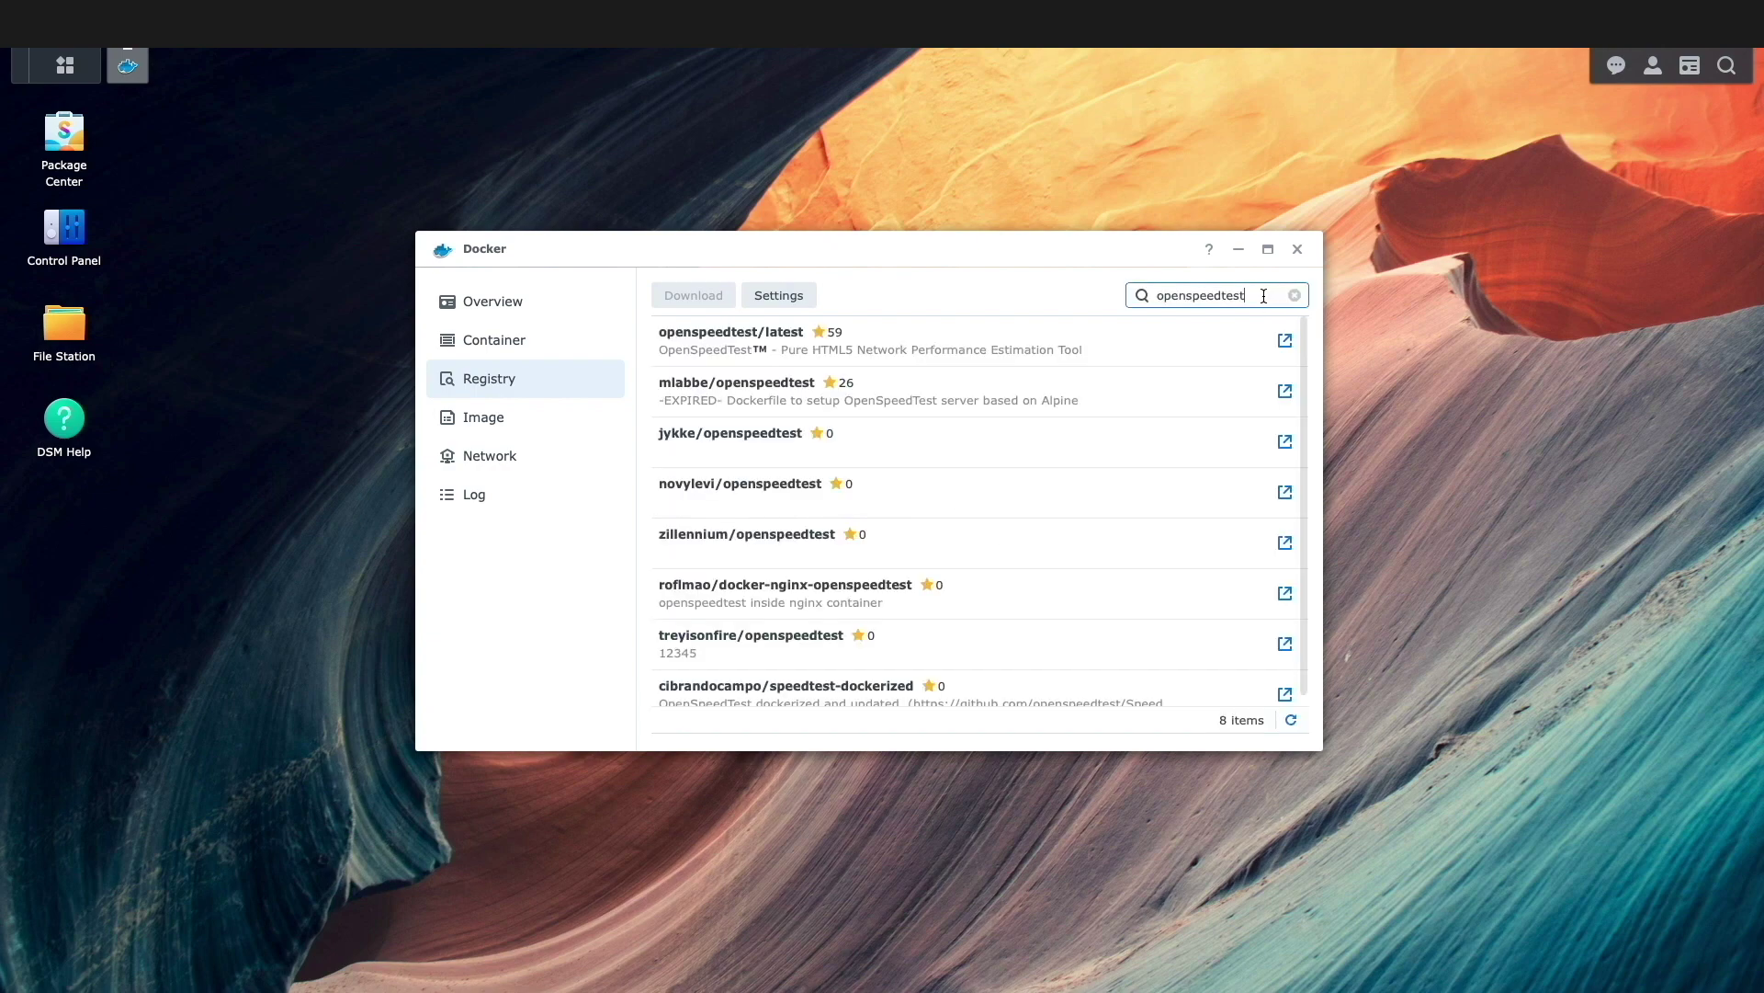
# Download openspeedtest/latest with the latest tag and select it among local images.
pyautogui.click(1093, 344)
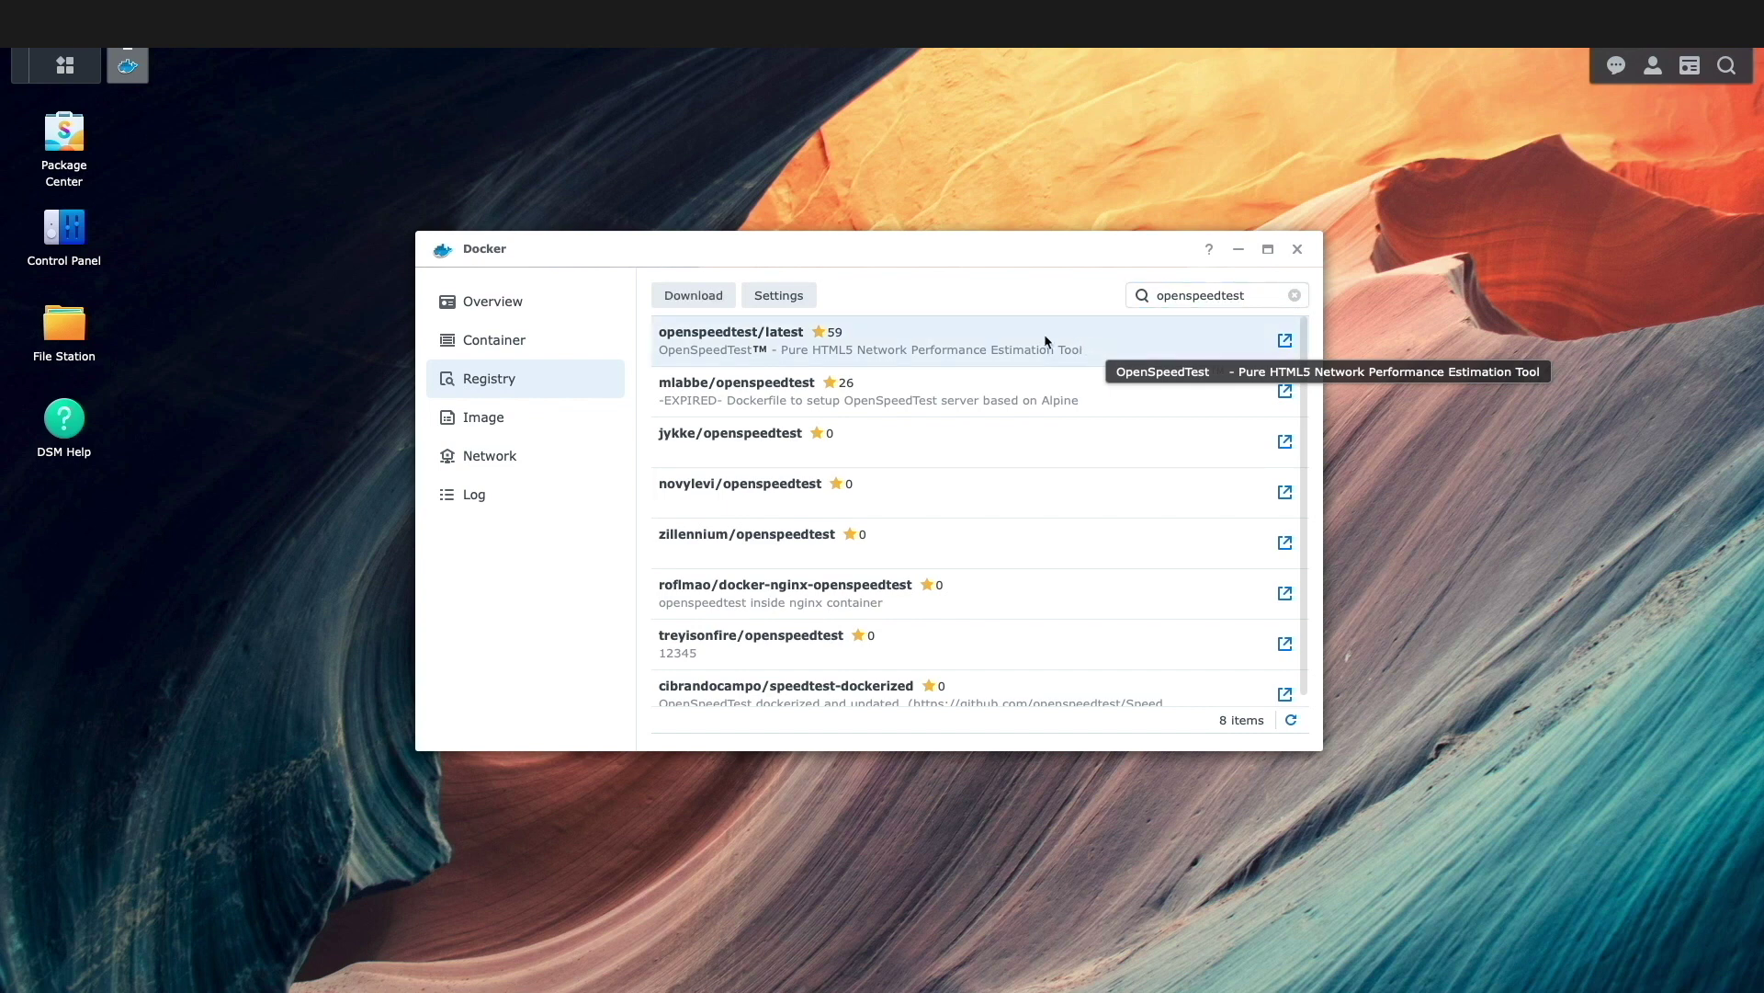
pyautogui.click(697, 293)
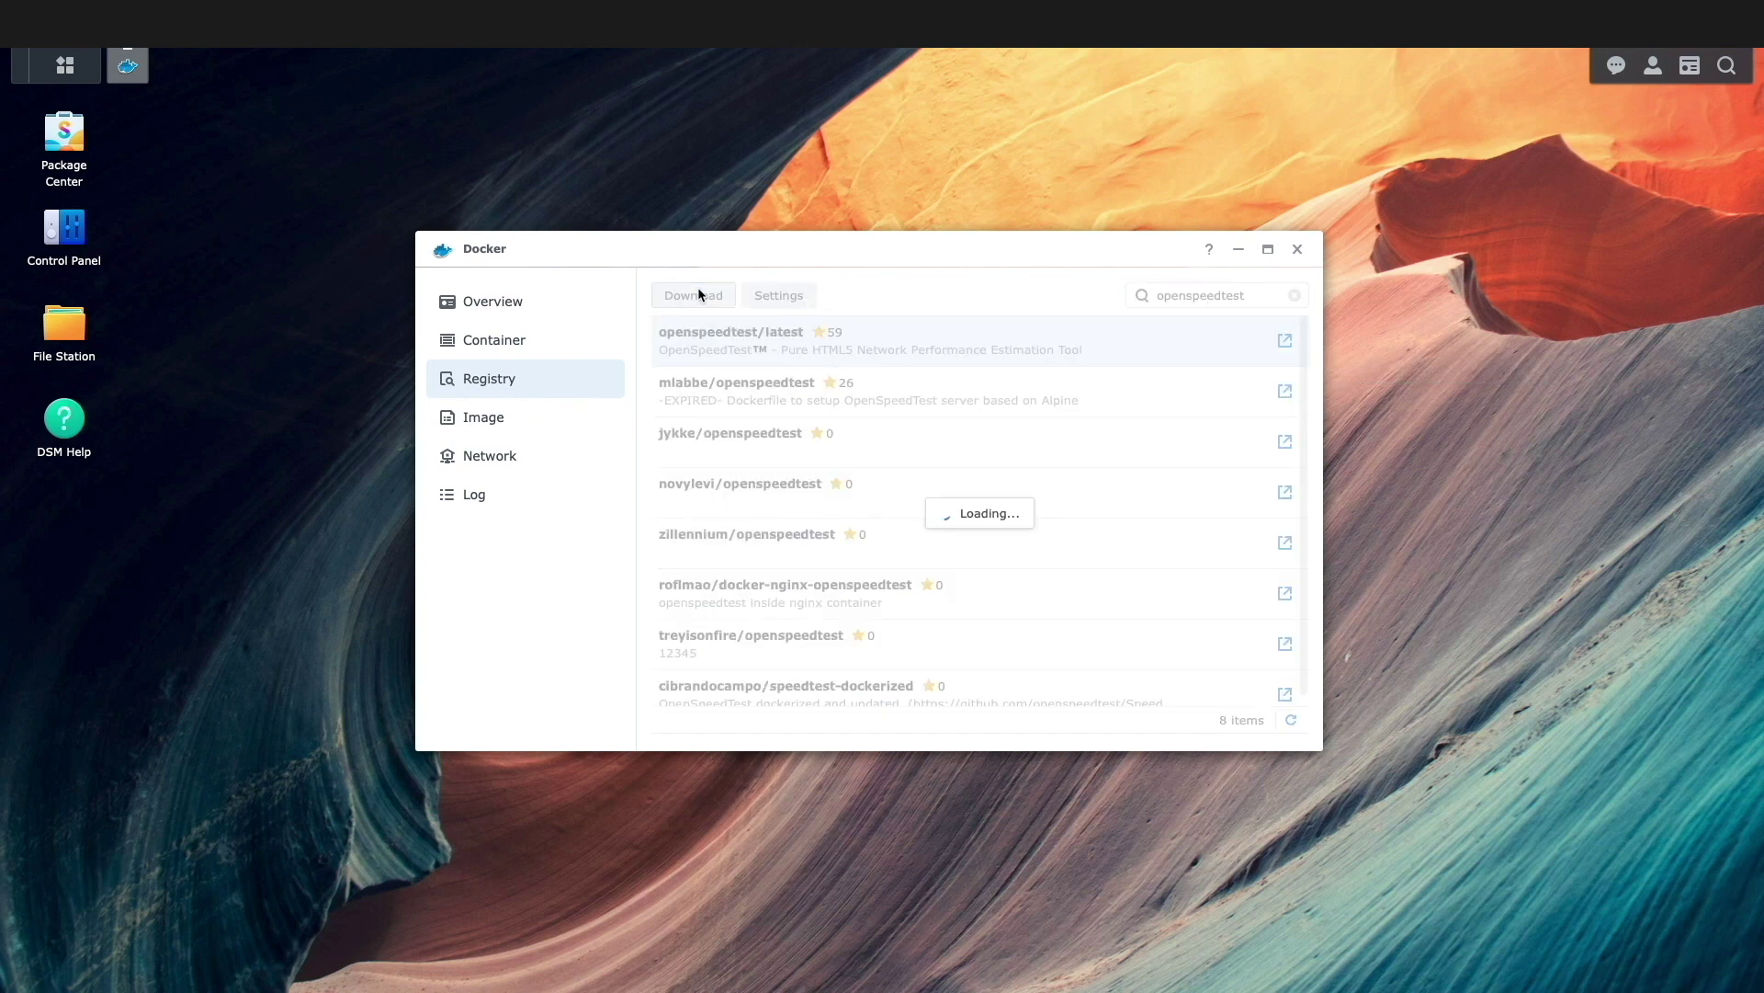
pyautogui.click(997, 547)
pyautogui.click(562, 419)
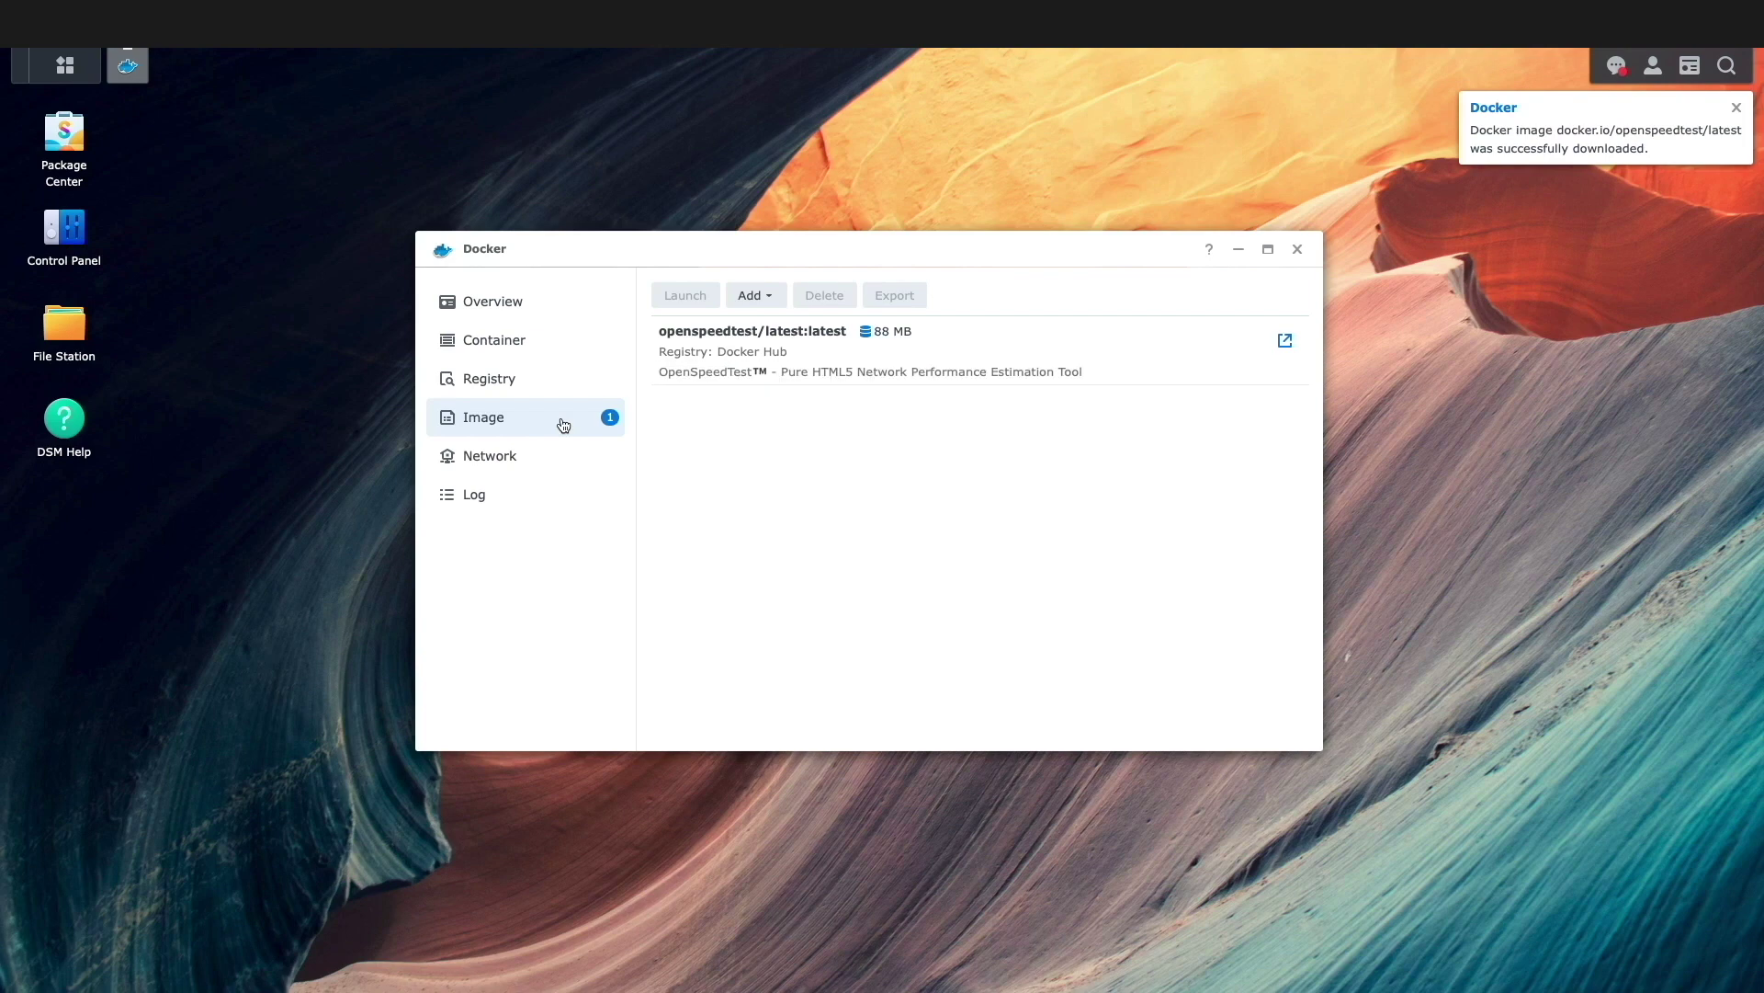
pyautogui.click(717, 365)
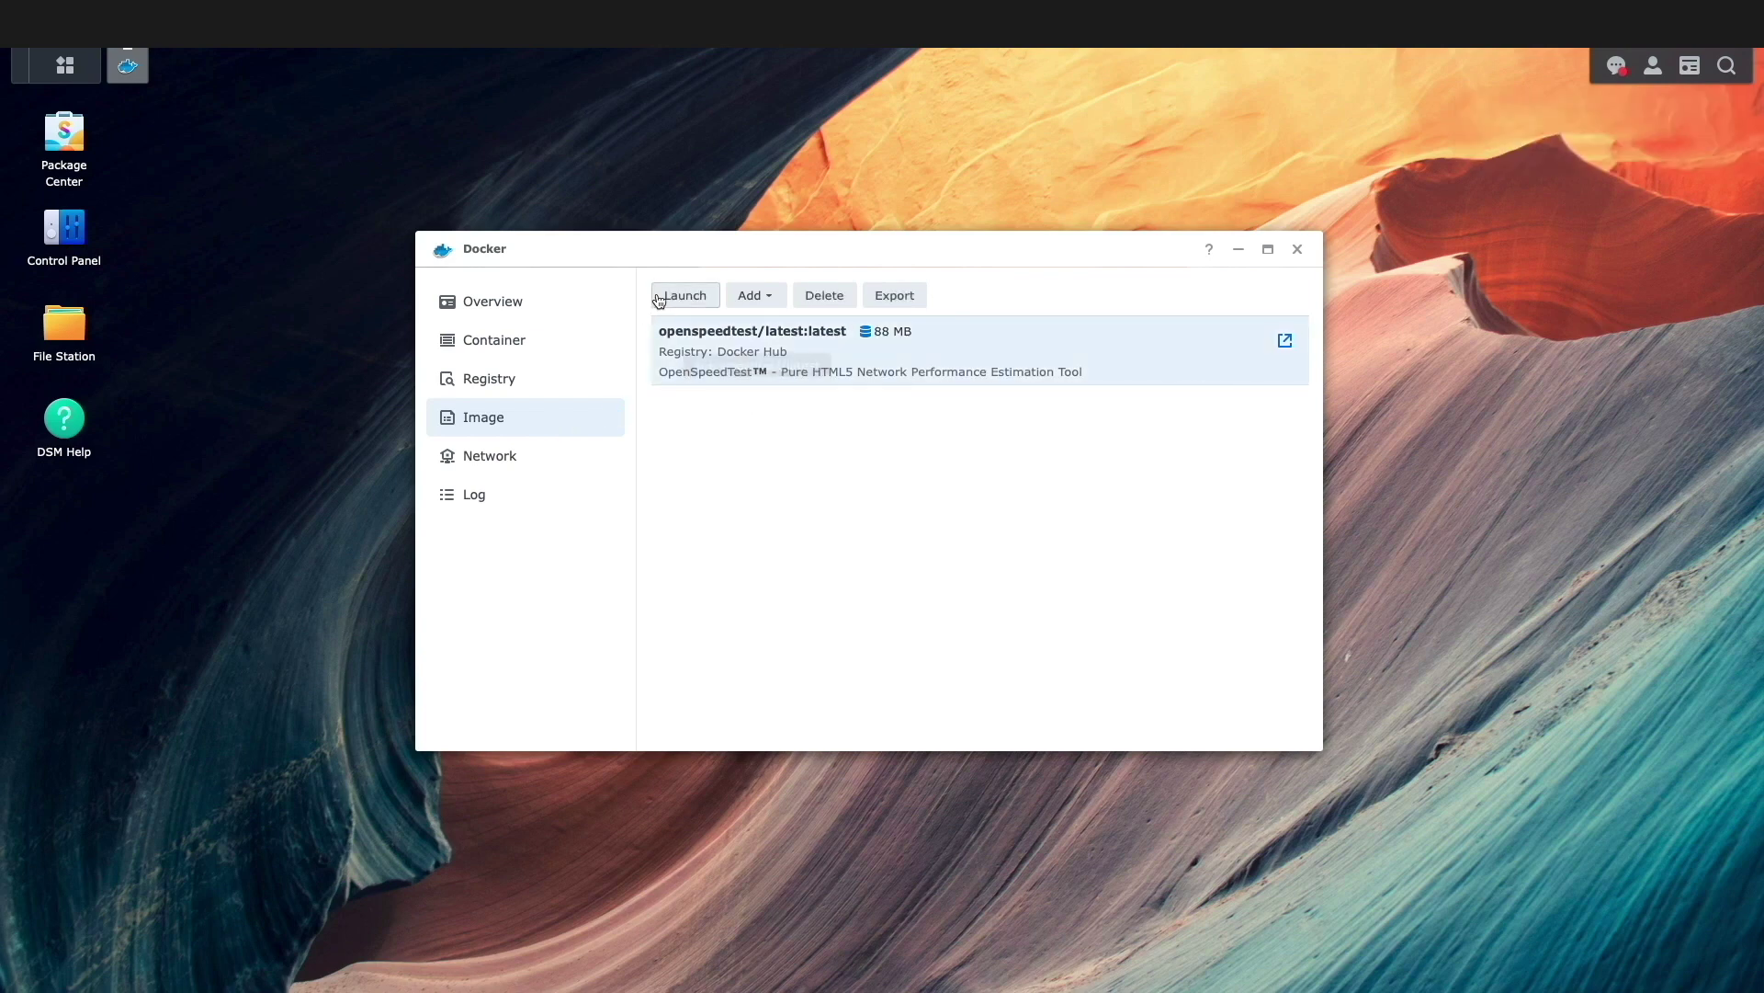
# Launch a container from the image and name it openspeedtest.
pyautogui.click(681, 295)
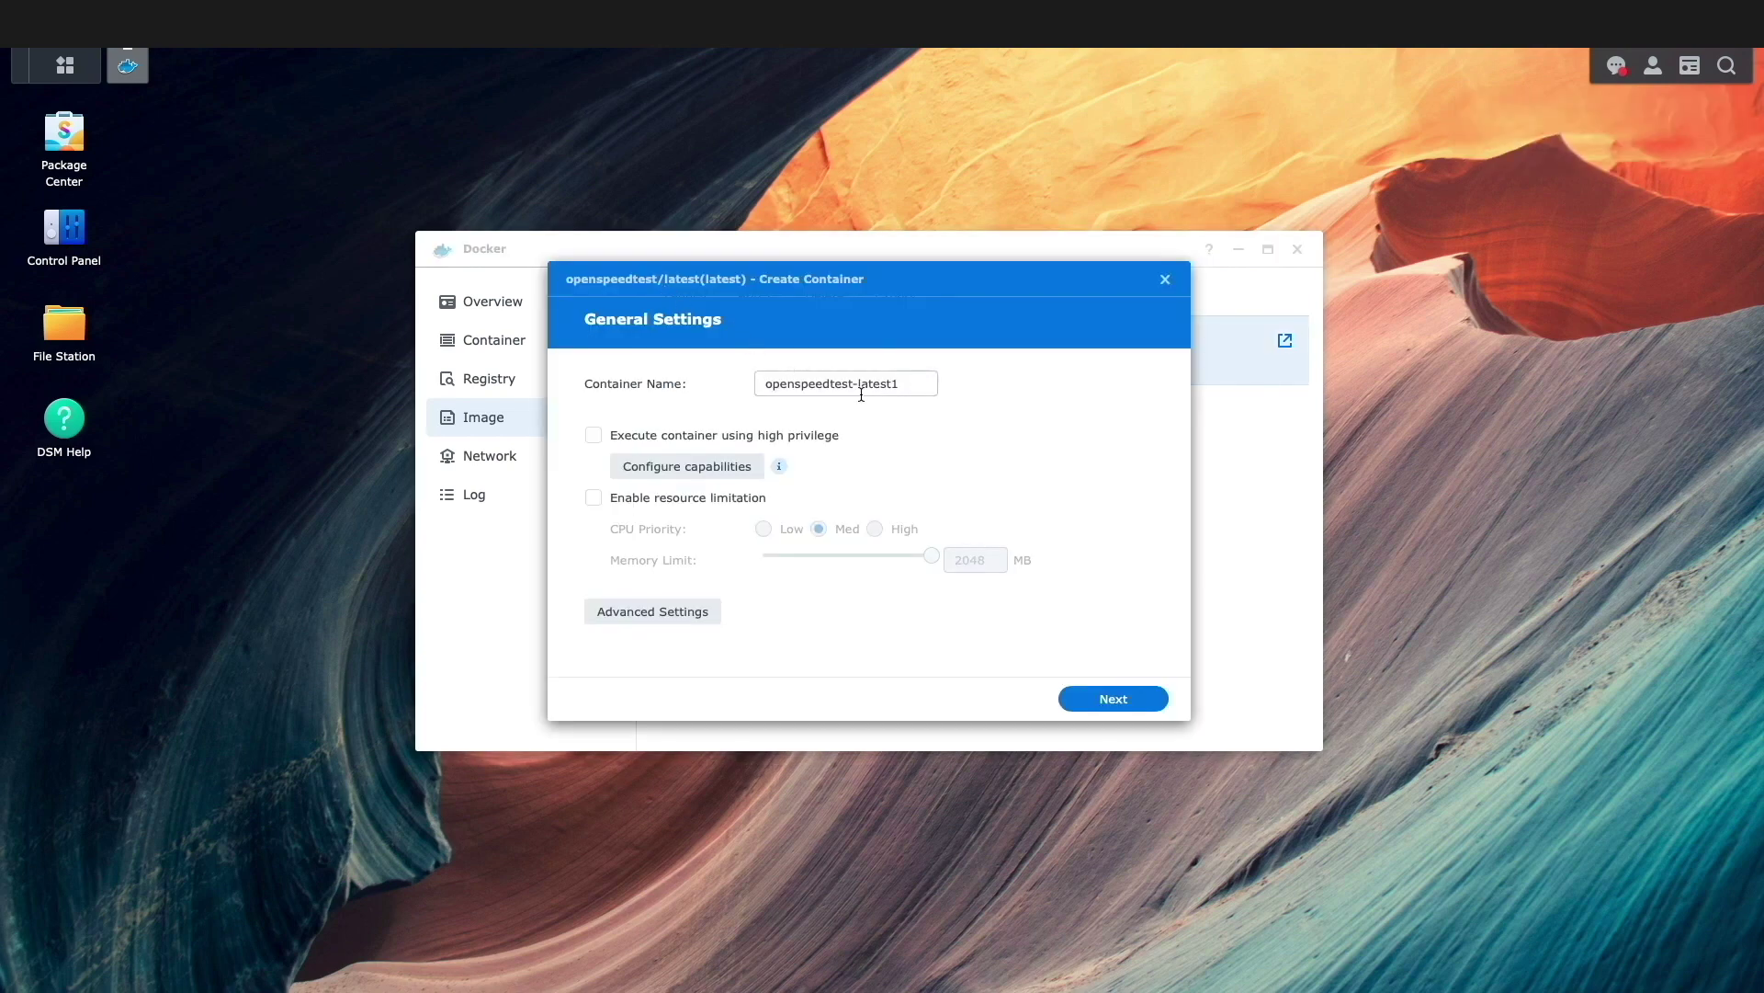
pyautogui.click(910, 385)
pyautogui.press('BackSpace')
pyautogui.press('BackSpace')
pyautogui.press('BackSpace')
pyautogui.press('BackSpace')
pyautogui.press('BackSpace')
pyautogui.press('BackSpace')
pyautogui.press('BackSpace')
# Map local ports 3000 and 3001 and delete the 8080 port mapping.
pyautogui.click(728, 611)
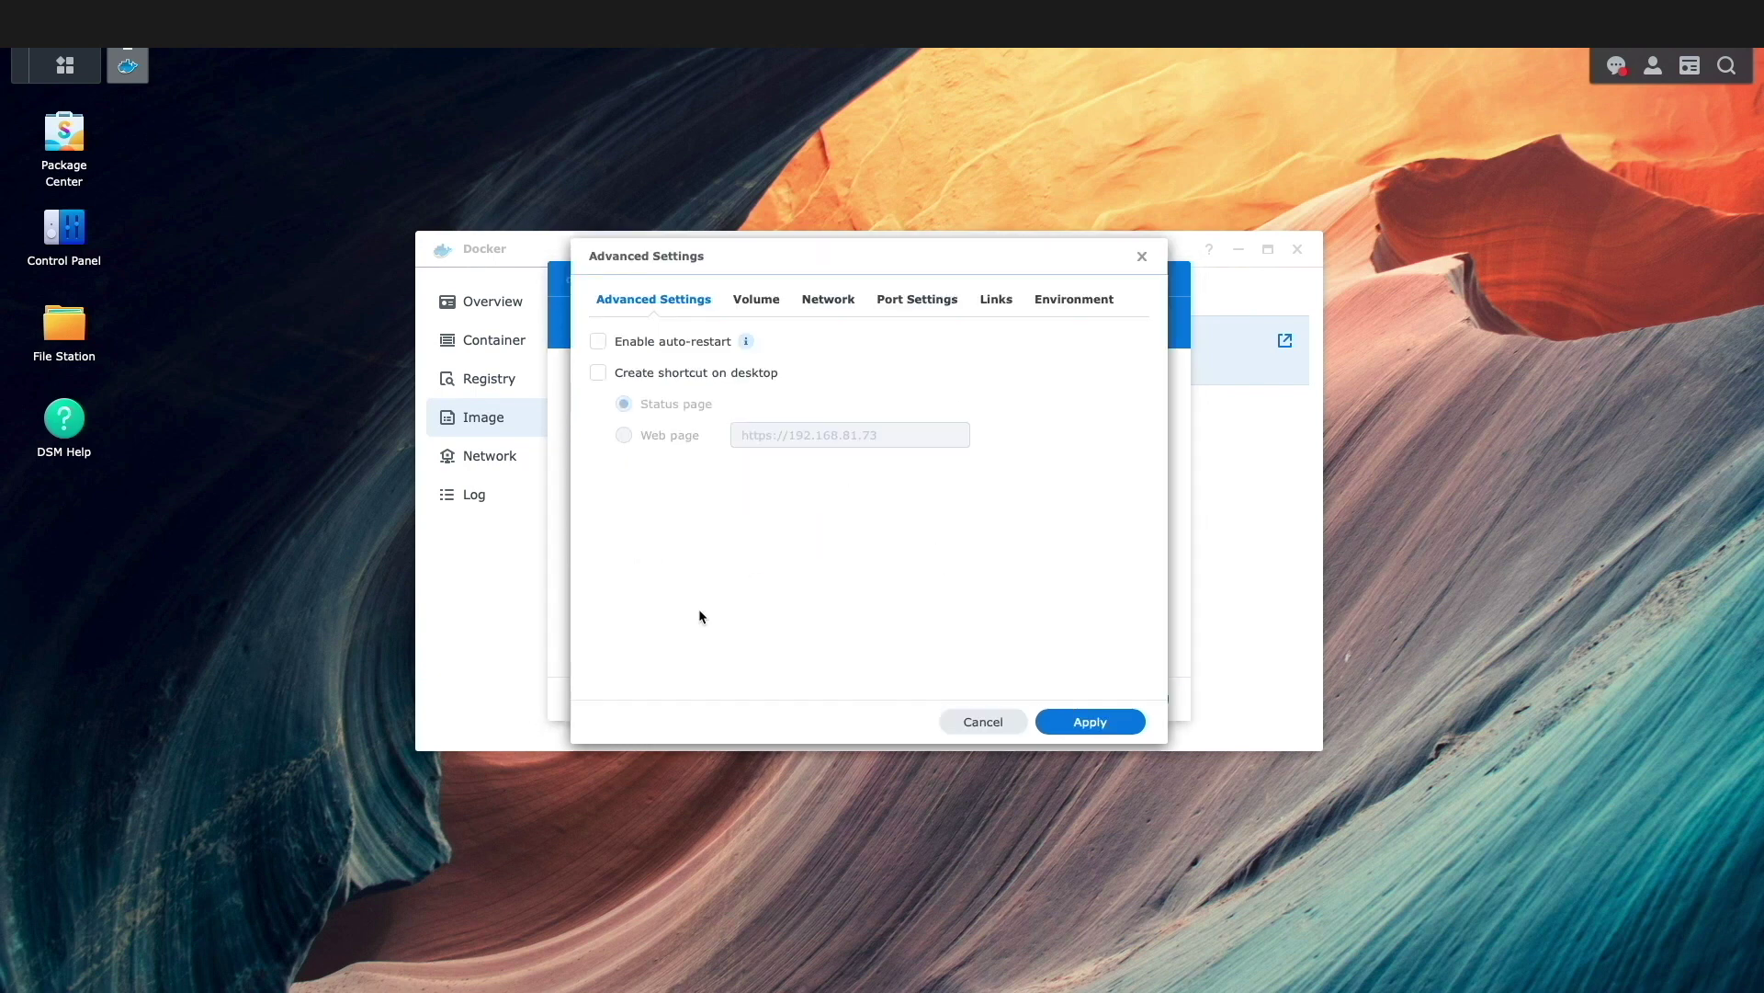
pyautogui.click(918, 303)
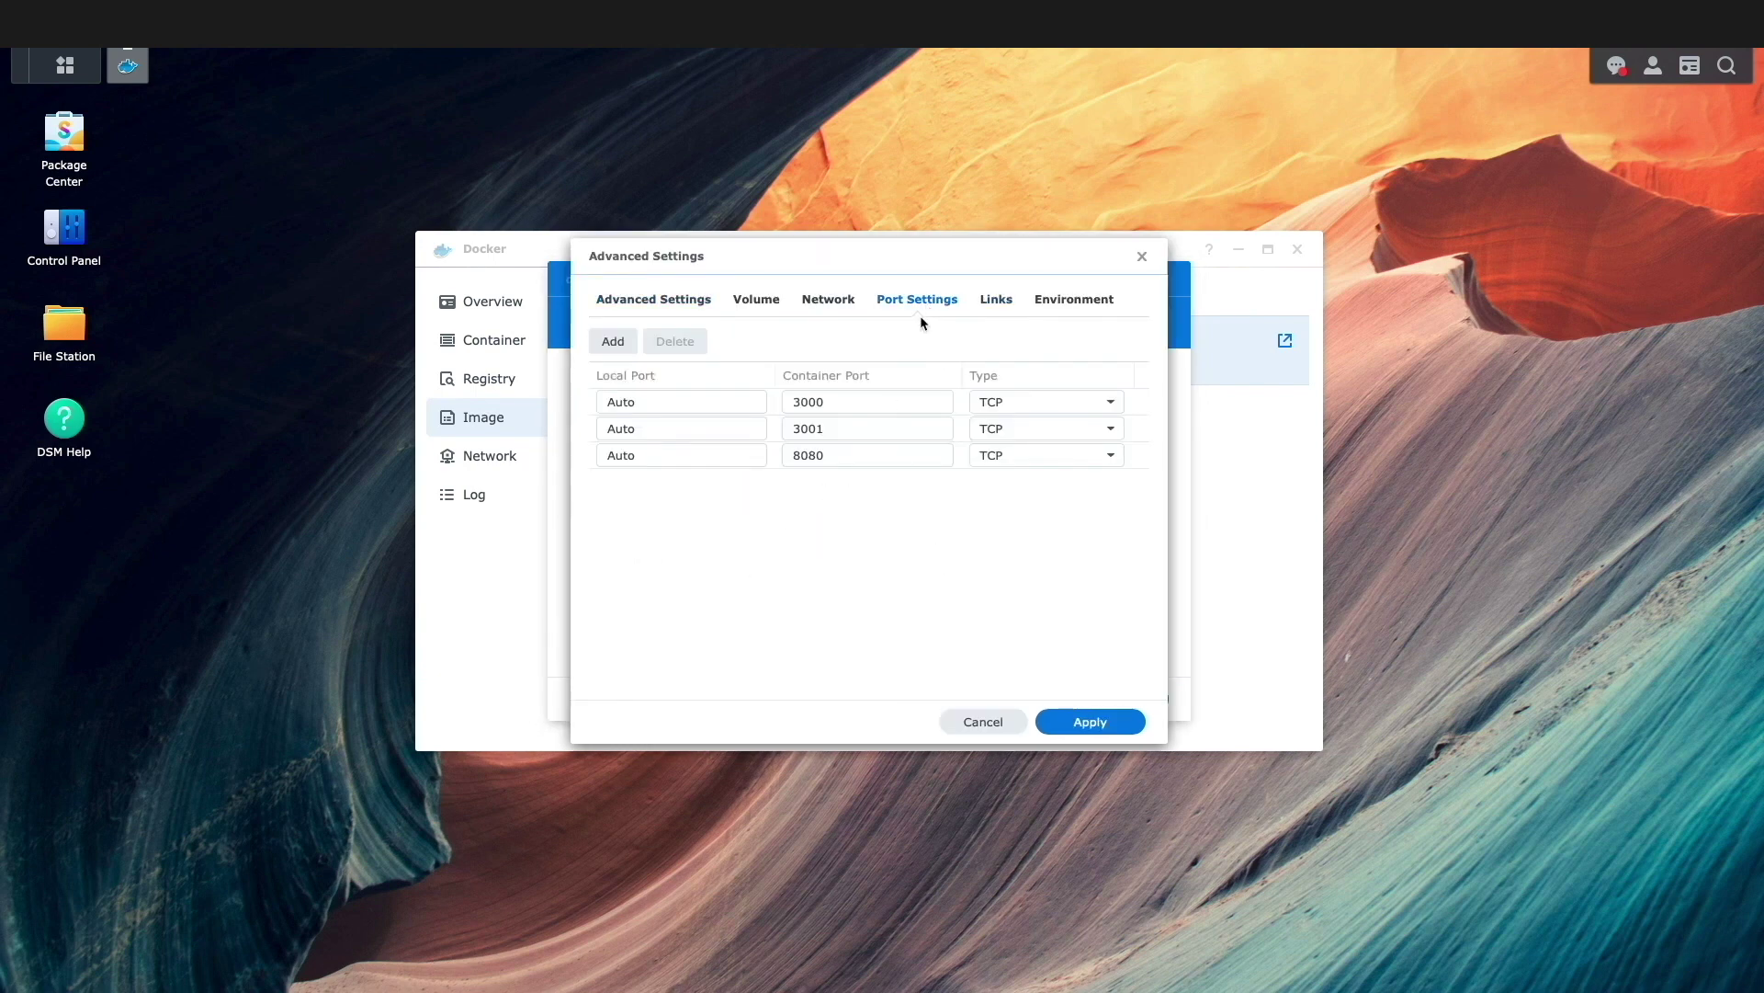
pyautogui.click(723, 408)
pyautogui.write('300')
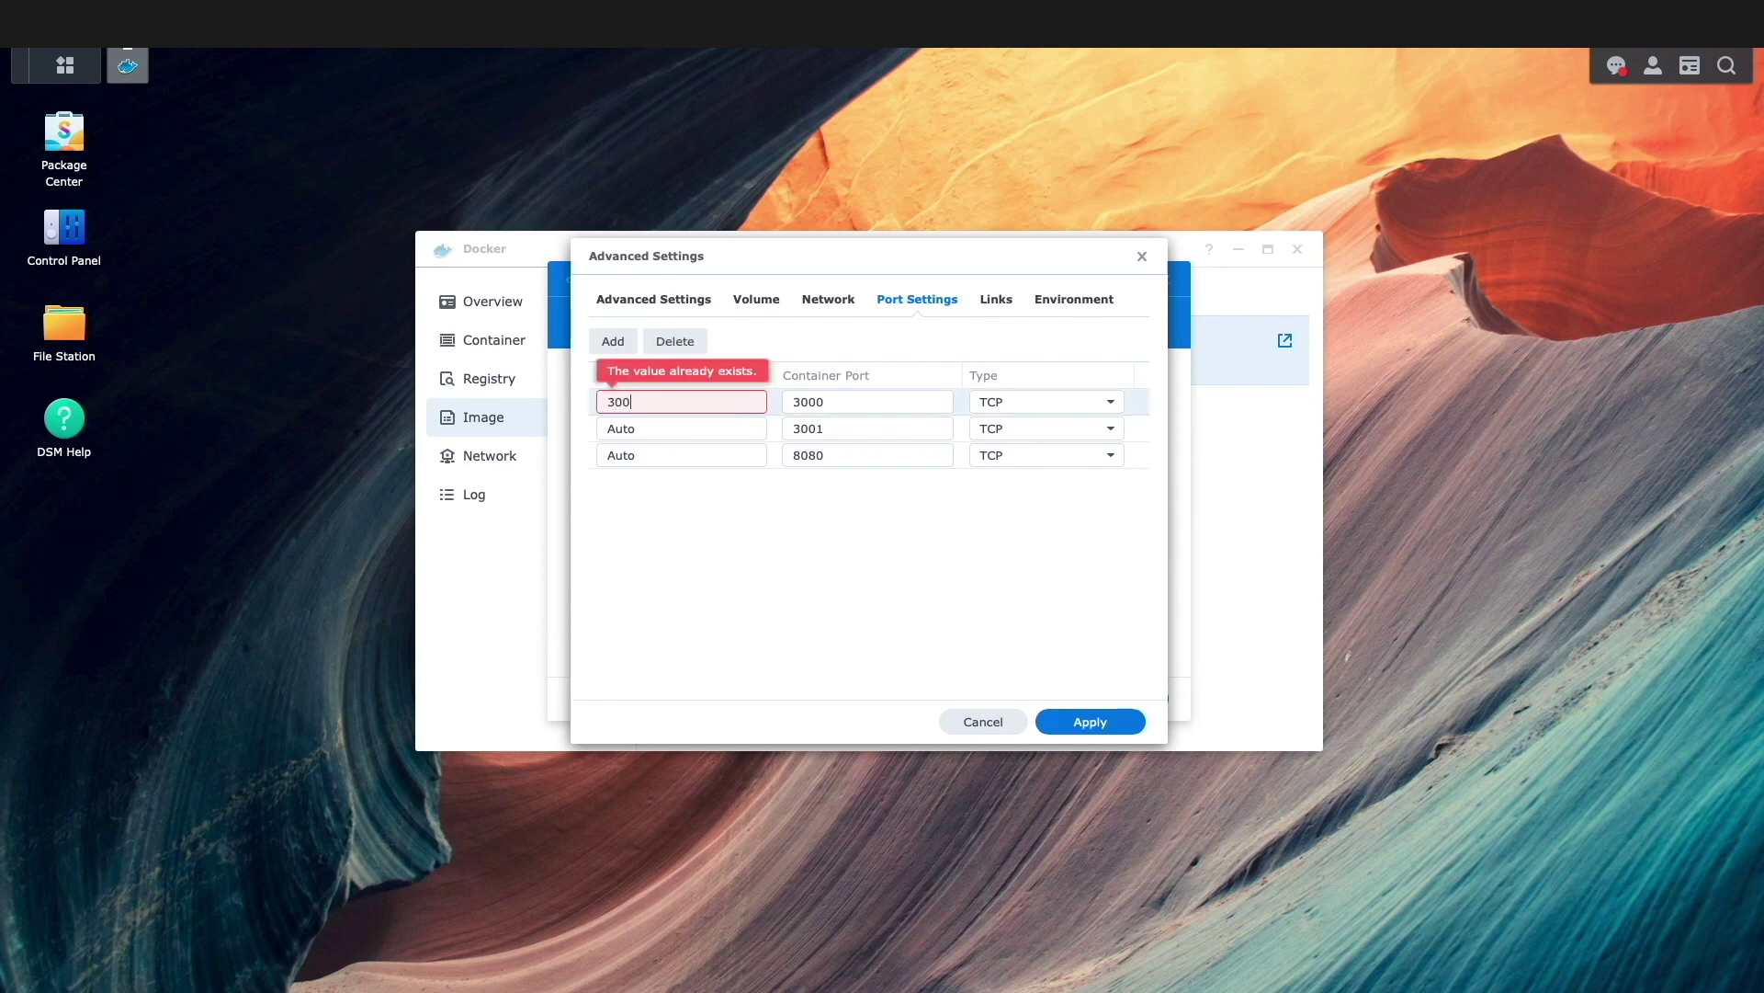
pyautogui.write('0')
pyautogui.press('Tab')
pyautogui.press('Tab')
pyautogui.press('Tab')
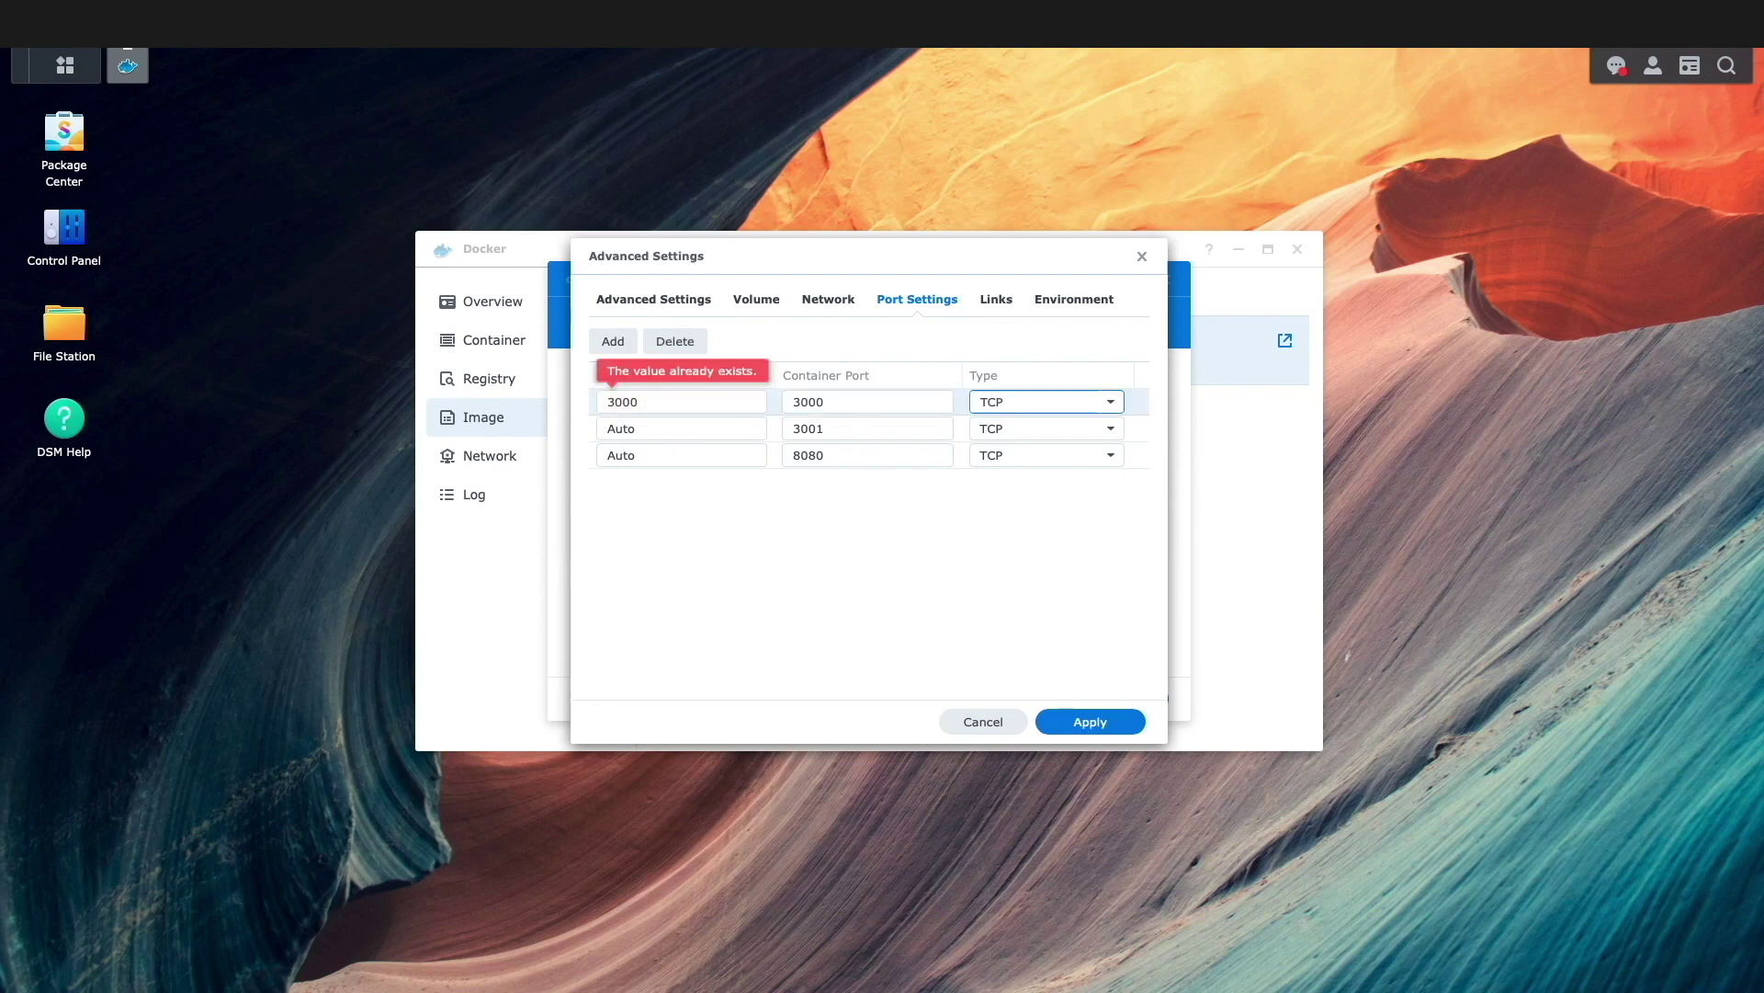
pyautogui.write('3')
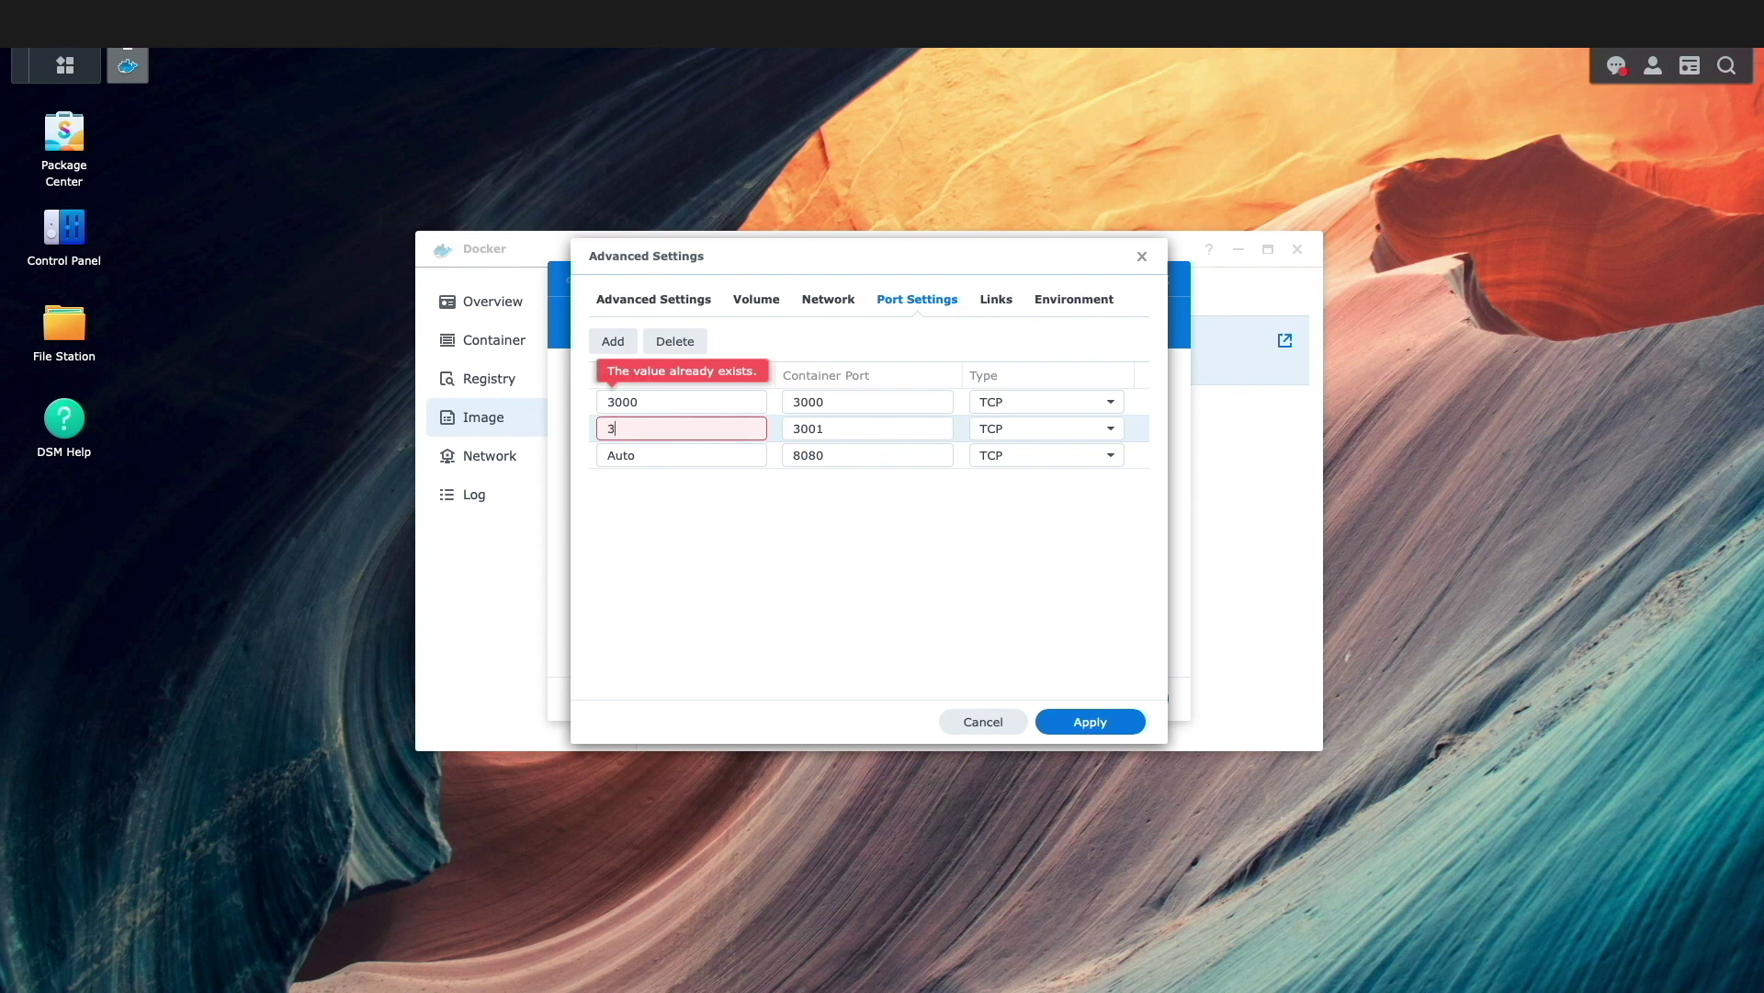
pyautogui.write('001')
pyautogui.press('Tab')
pyautogui.press('Tab')
pyautogui.press('Tab')
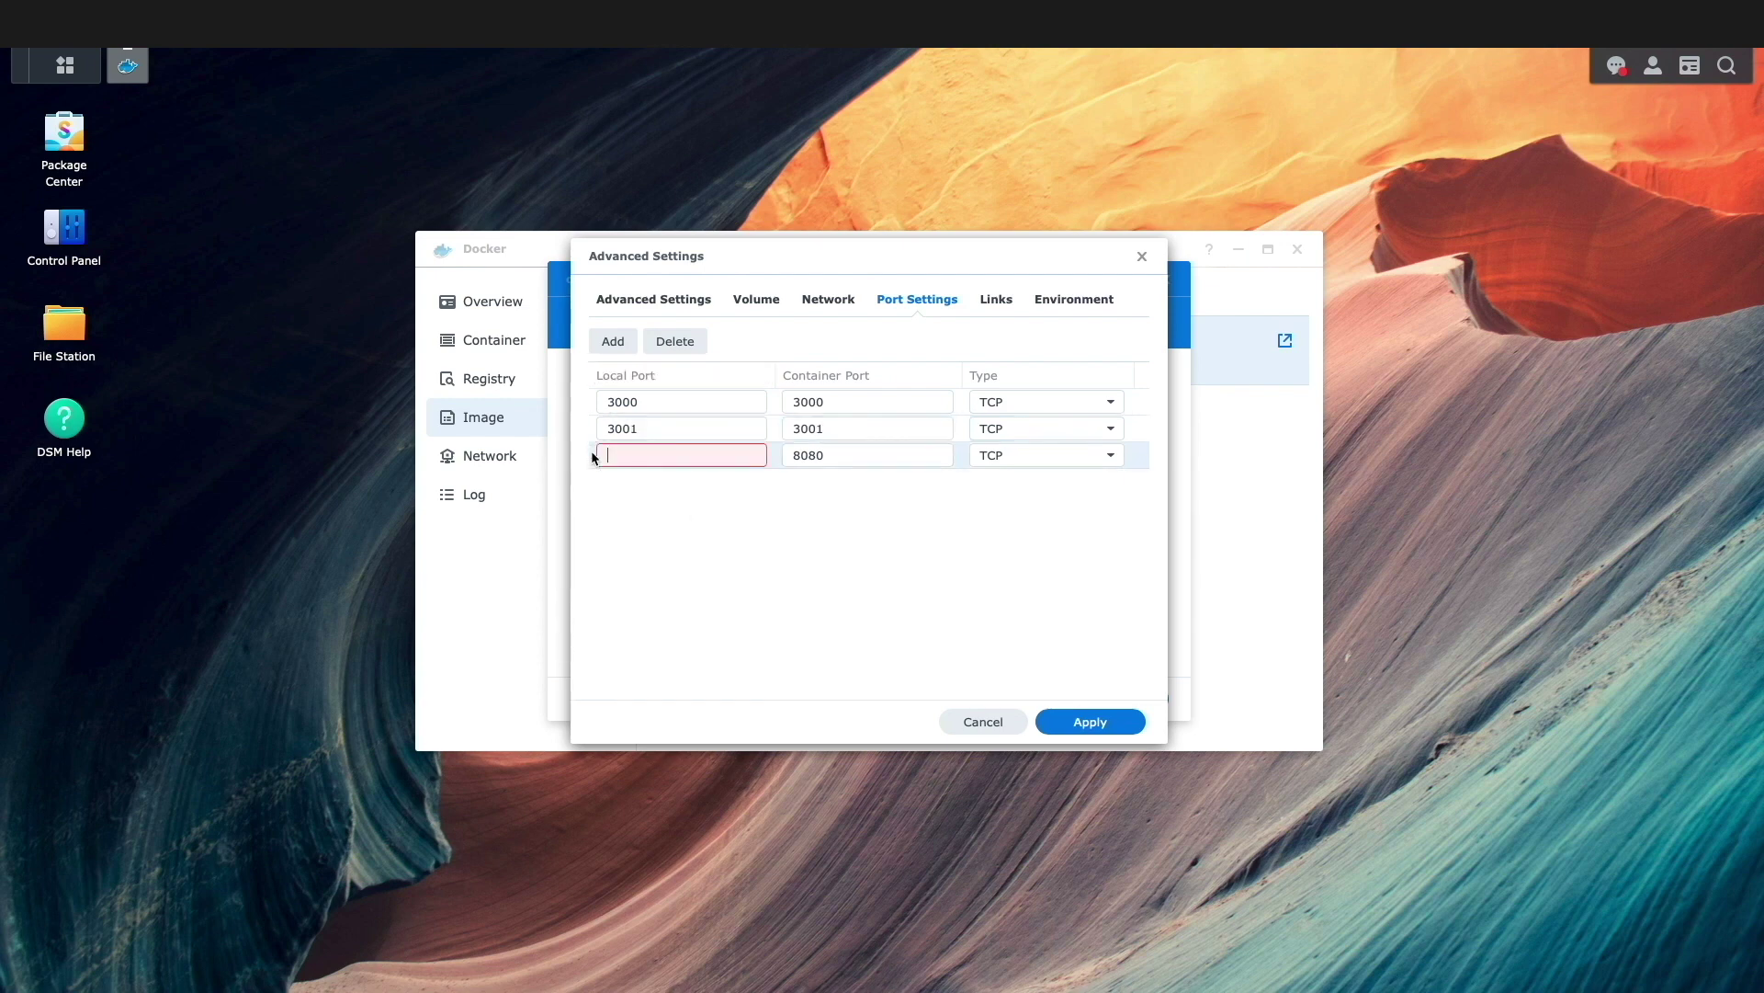
pyautogui.click(686, 340)
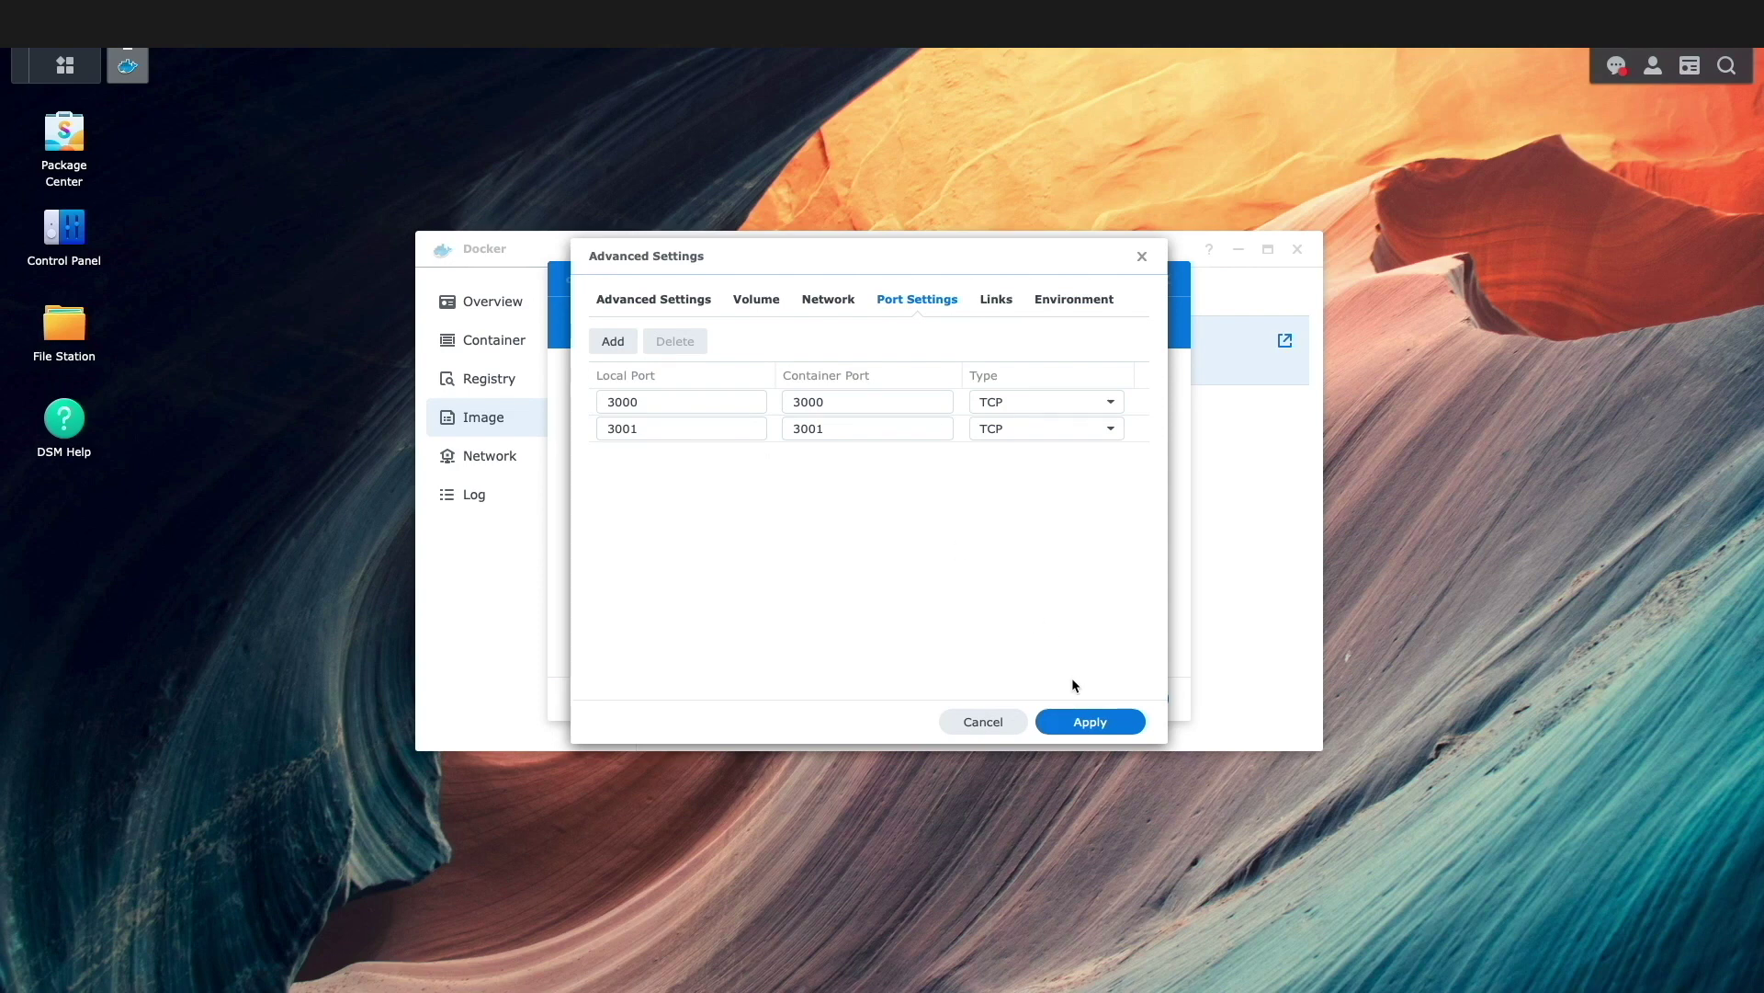
# Apply the advanced settings and proceed through the container summary.
pyautogui.click(1085, 720)
pyautogui.click(1088, 705)
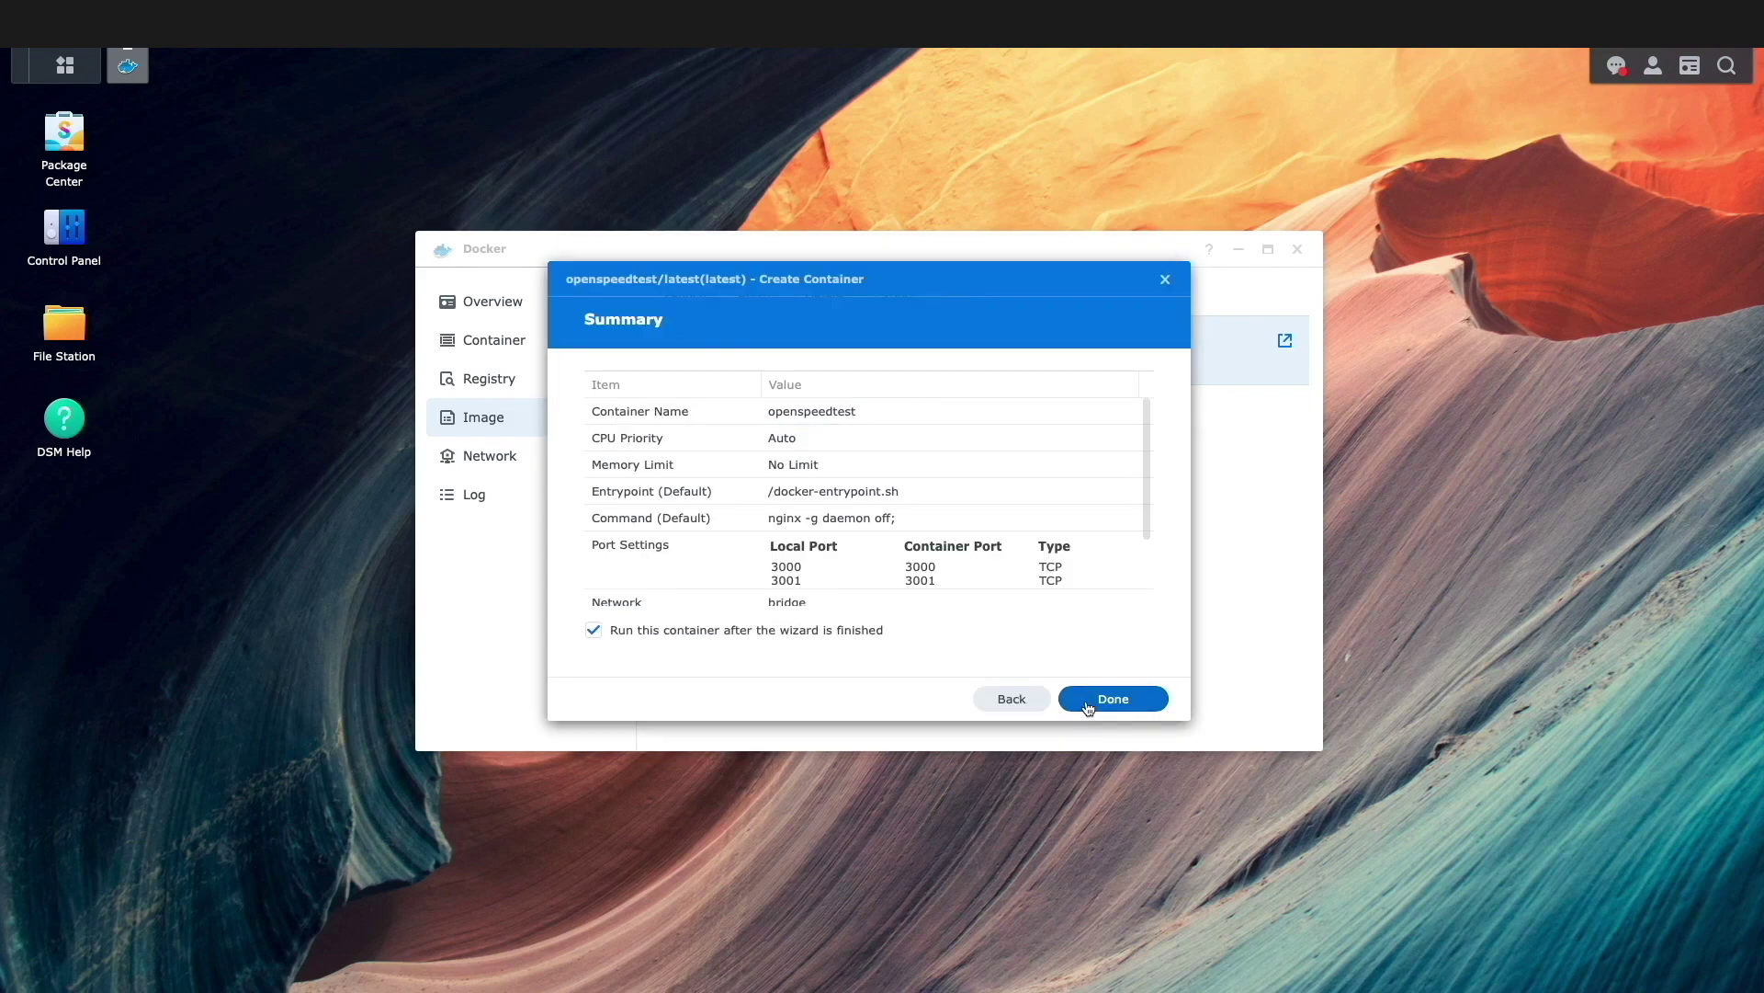
pyautogui.click(1096, 703)
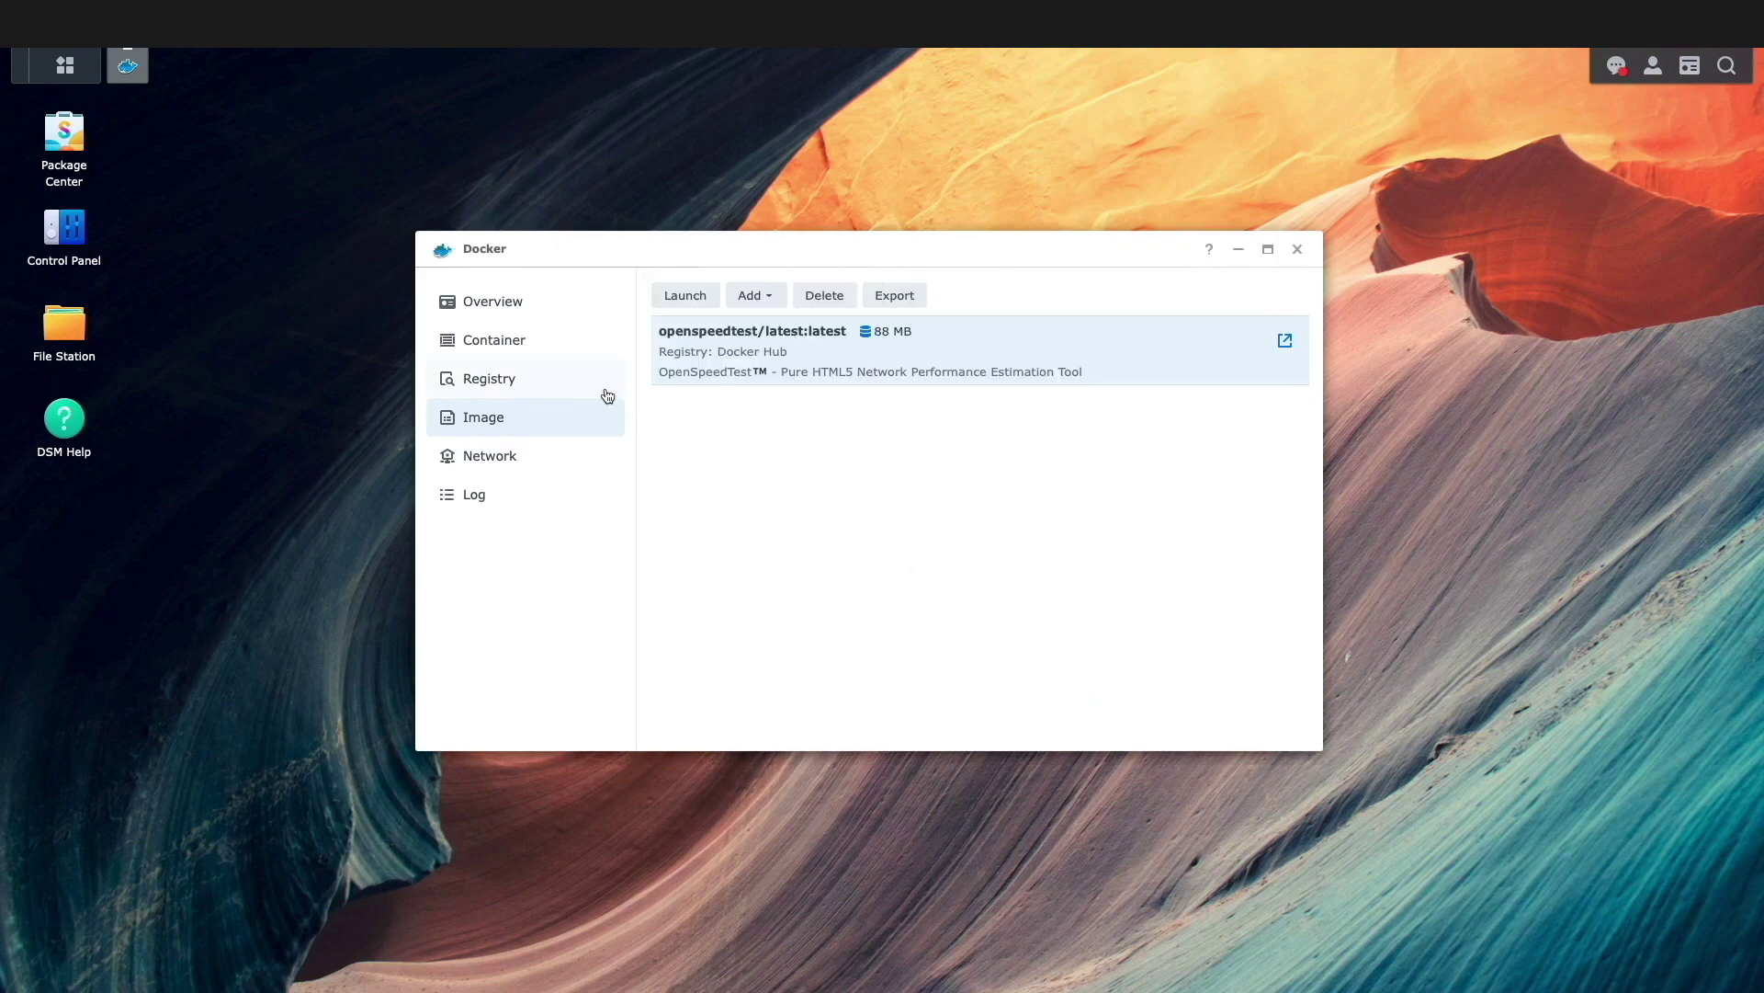
# Show the Container list to confirm the openspeedtest container is running.
pyautogui.click(559, 341)
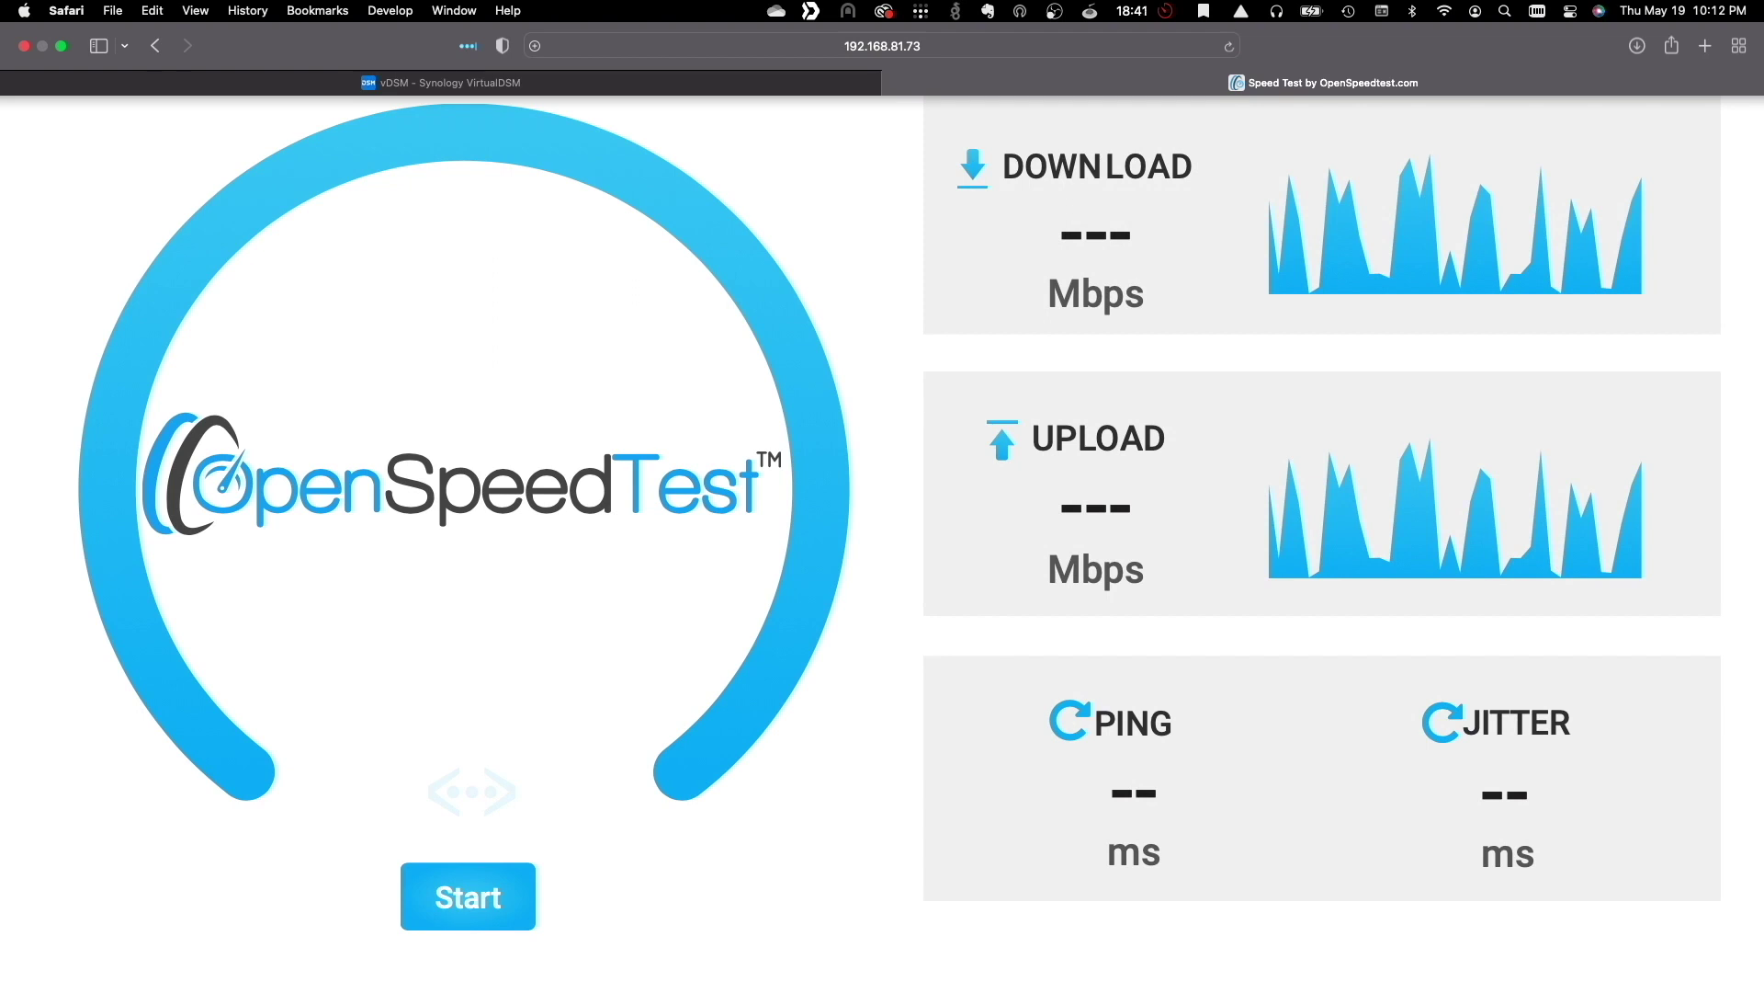
pyautogui.click(795, 48)
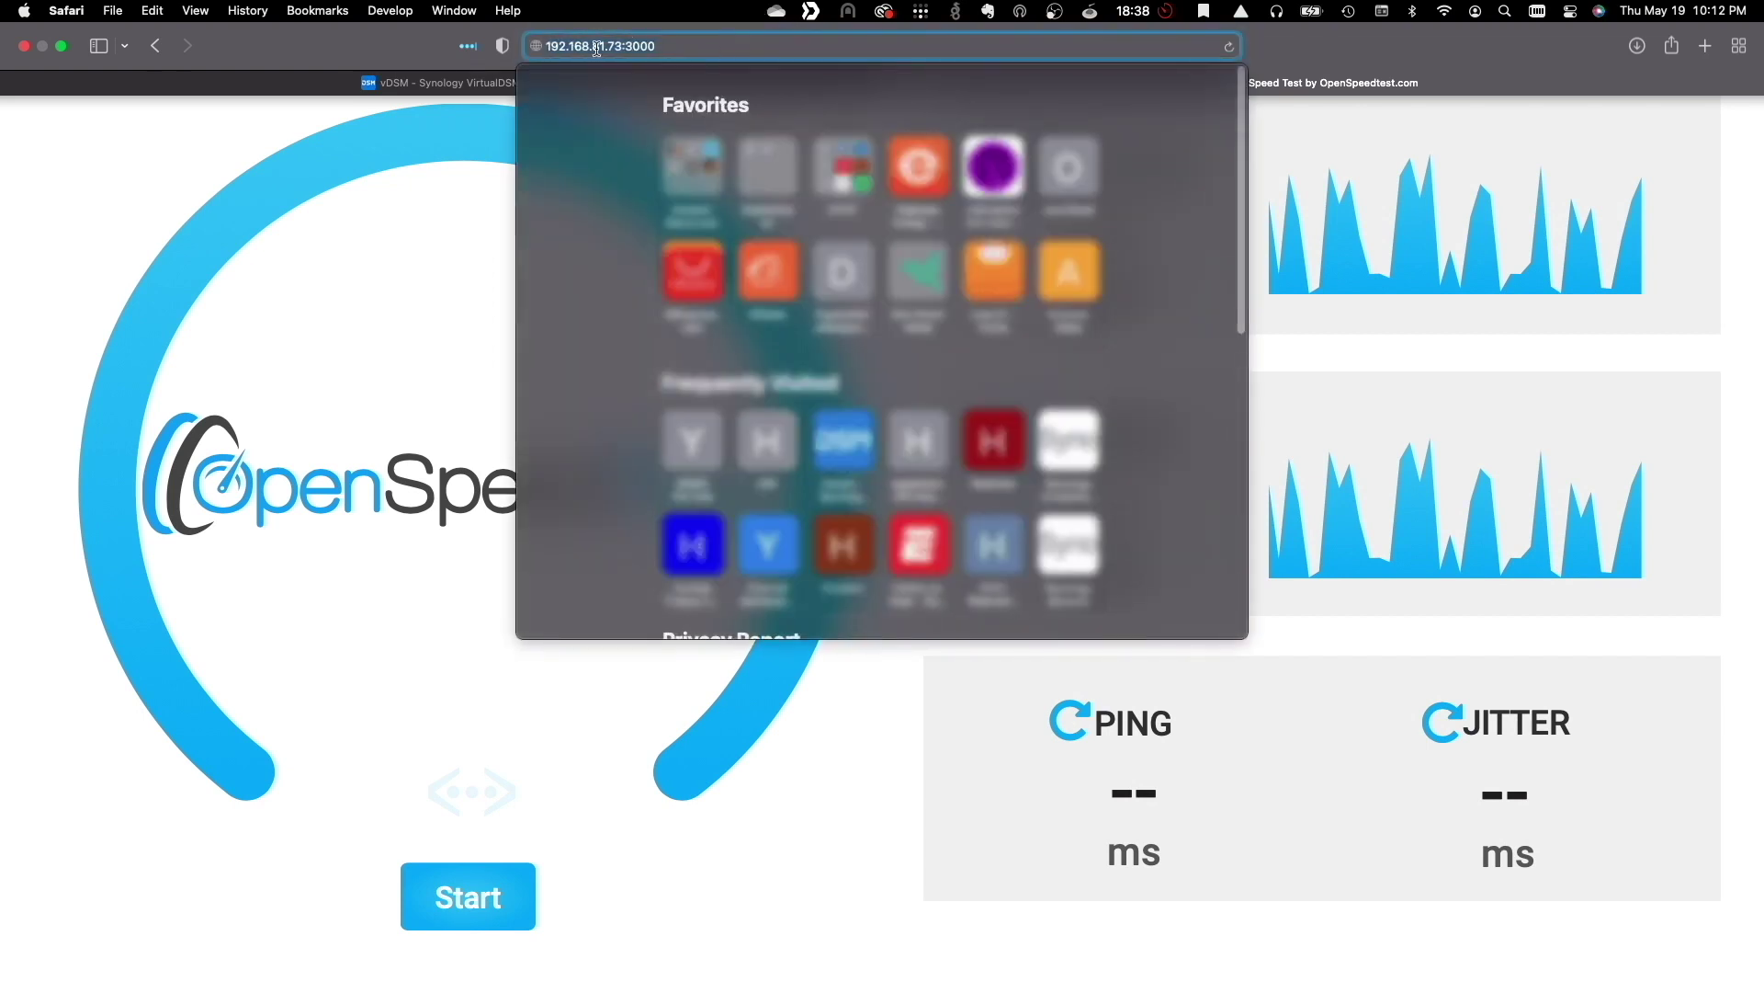
pyautogui.click(548, 46)
pyautogui.write('https')
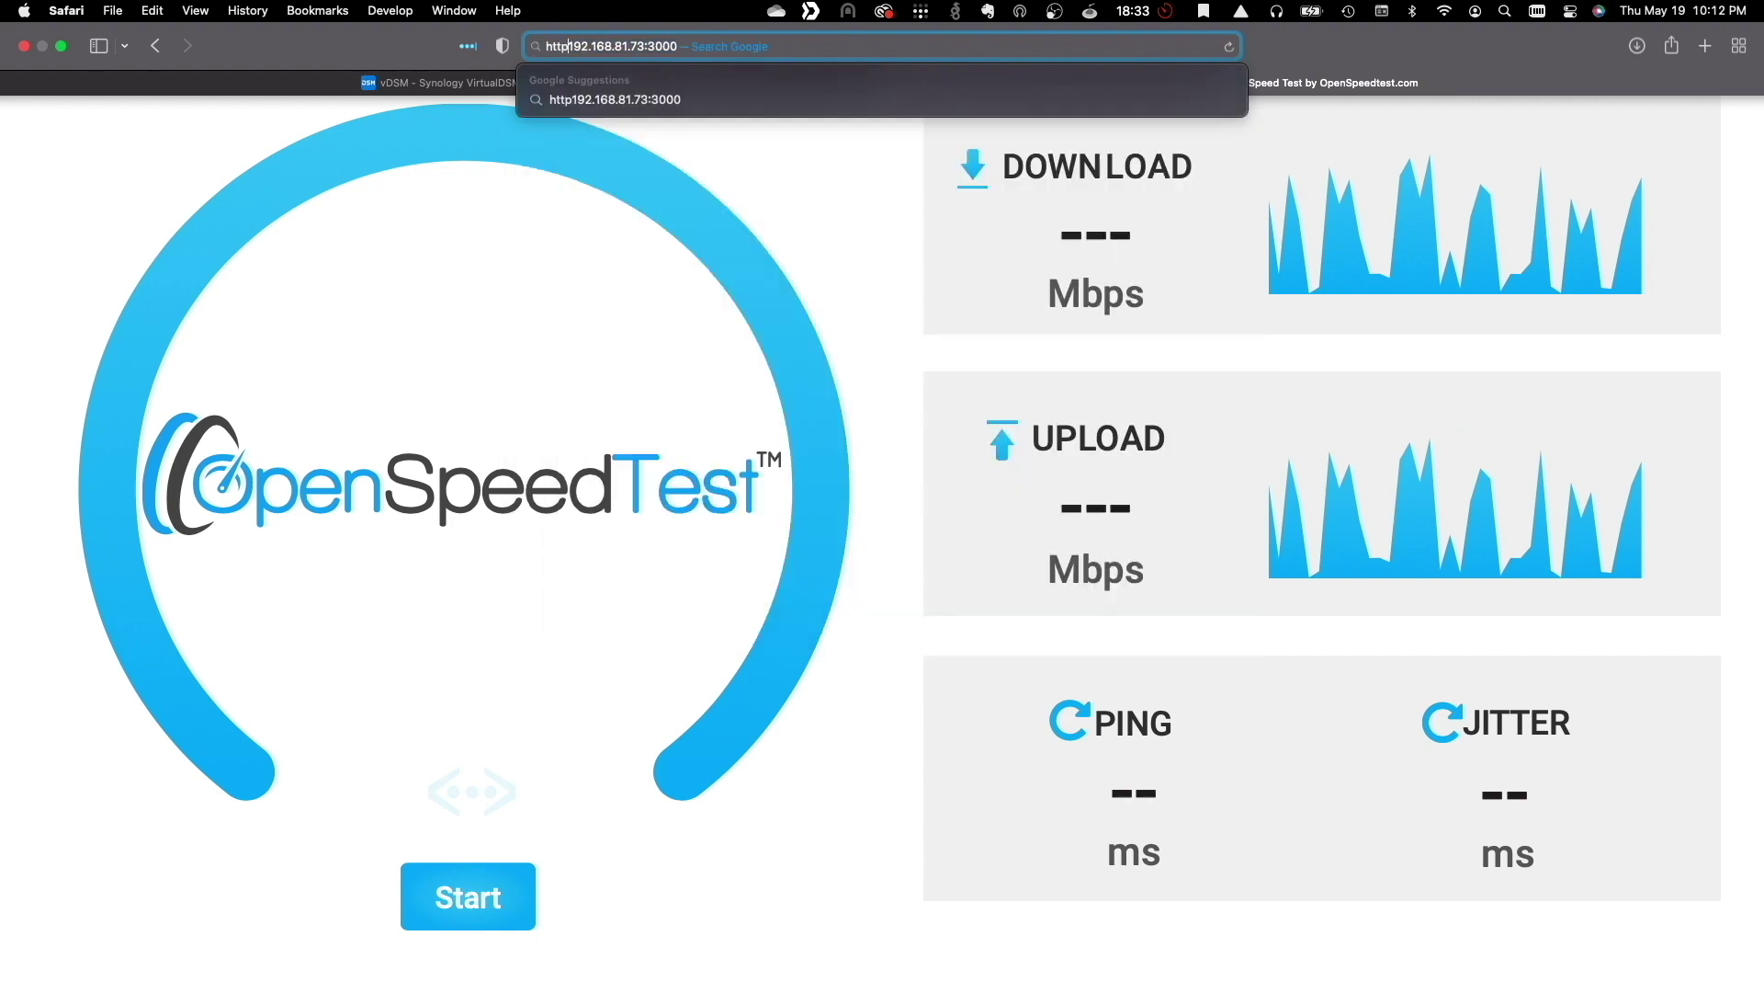
pyautogui.write('://')
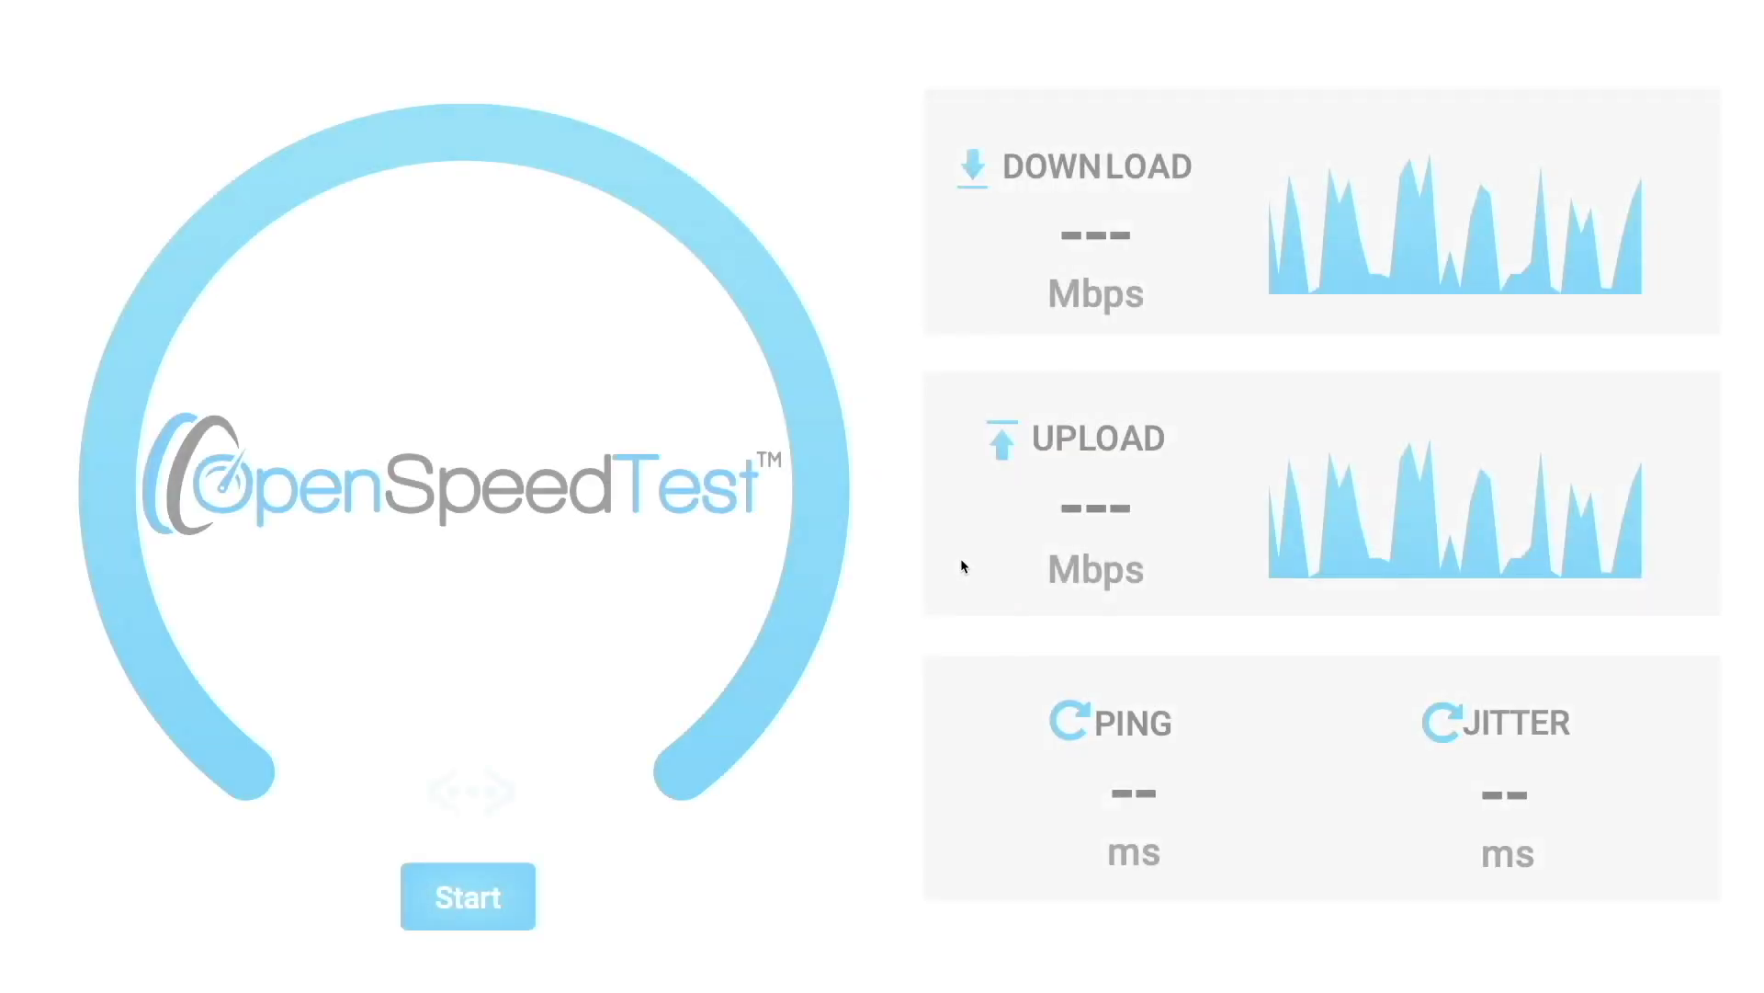
pyautogui.click(503, 894)
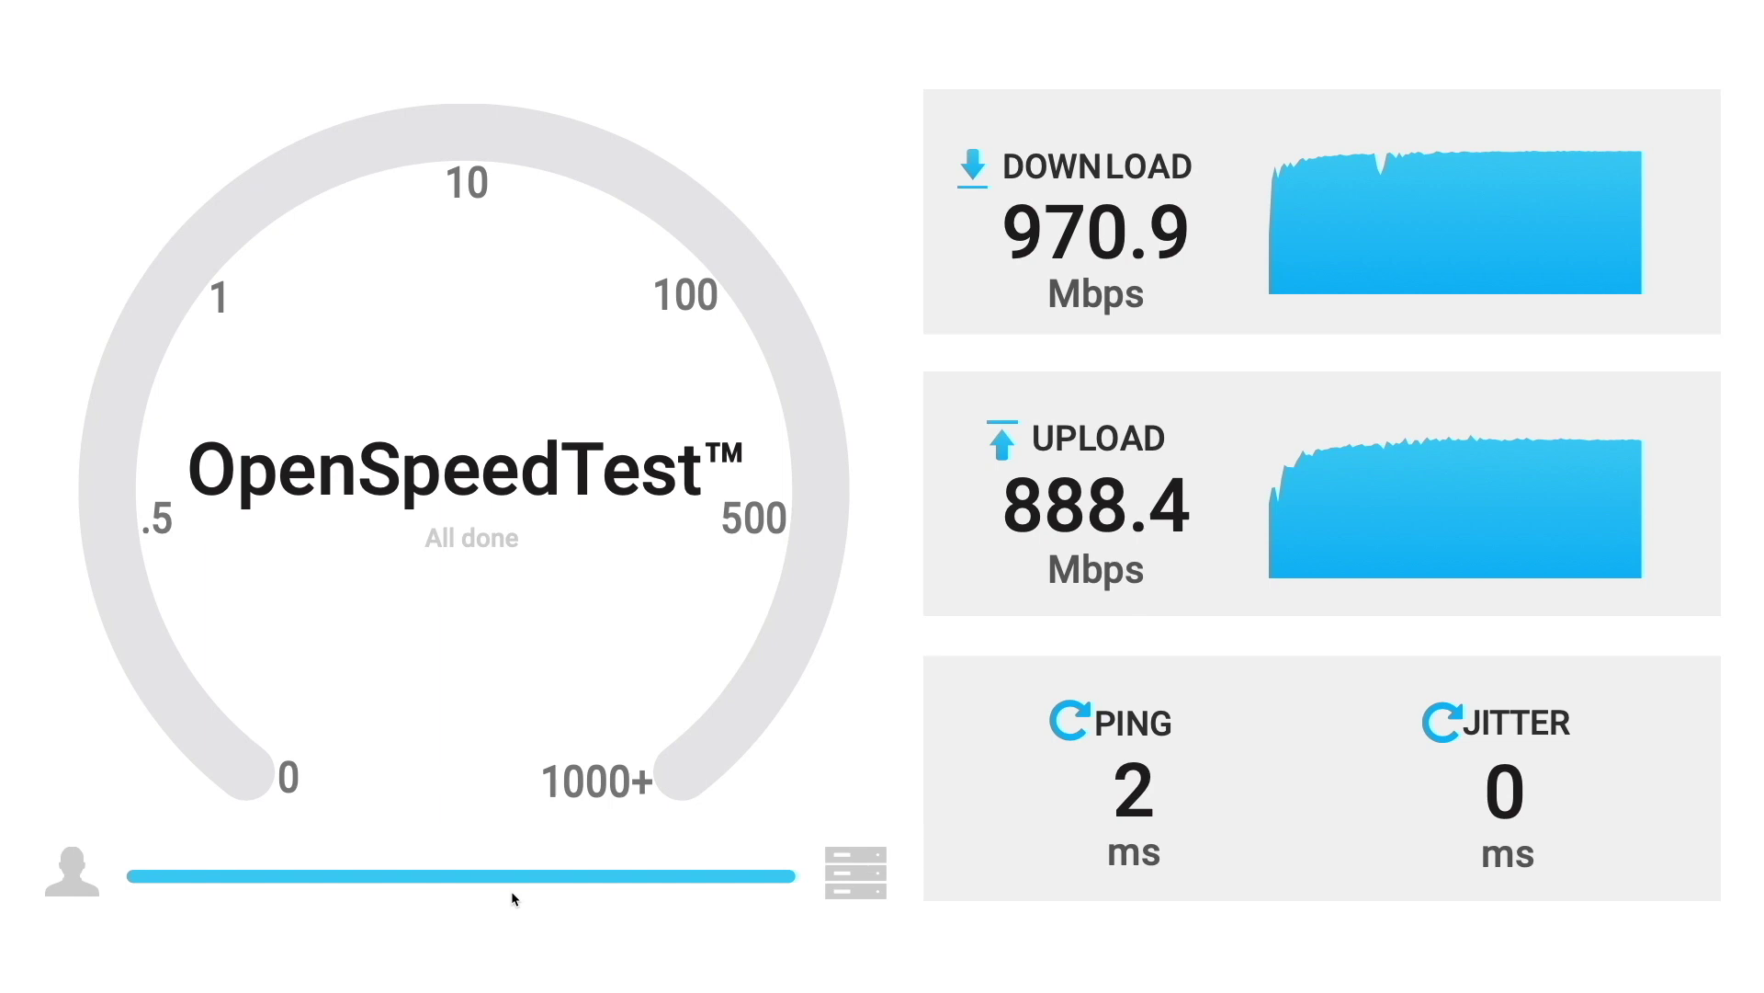
# Reload OpenSpeedTest, run it over Wi-Fi, and check the Wi-Fi connection details.
pyautogui.press('F5')
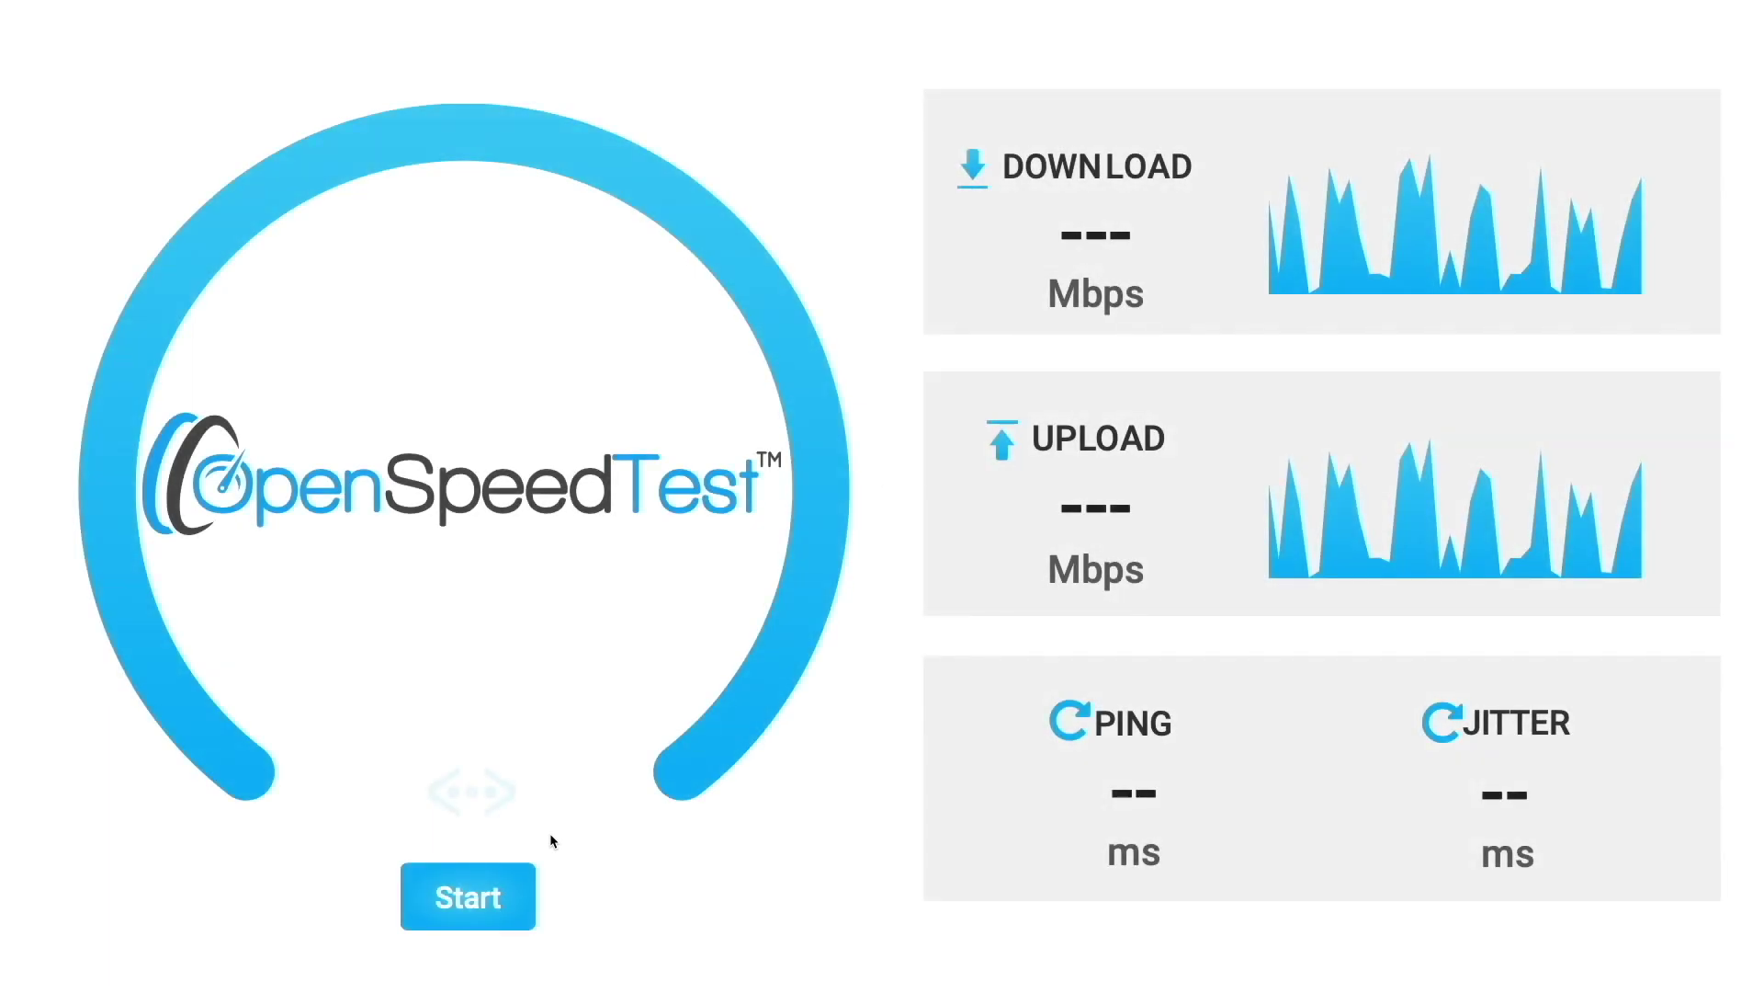
pyautogui.click(493, 903)
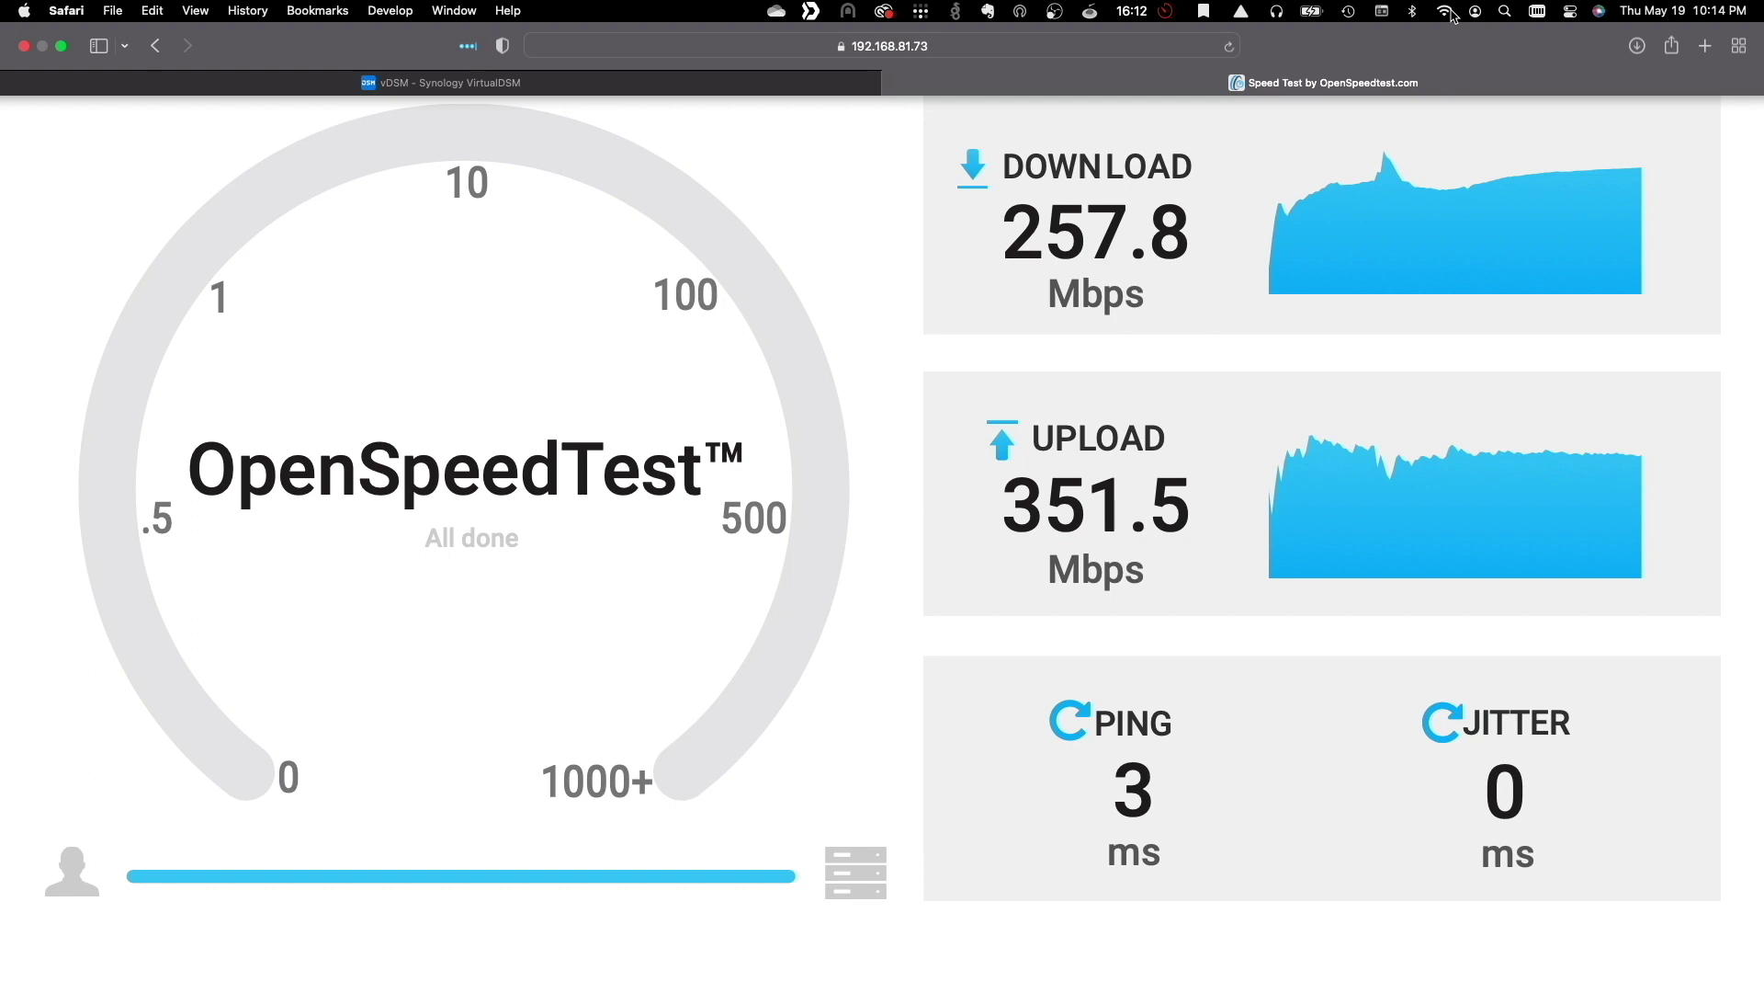
pyautogui.keyDown('alt'); pyautogui.click(1447, 11); pyautogui.keyUp('alt')
# Connect the wg-easy-ds220 VPN and start the speed test at 192.168.1.10:3000.
pyautogui.click(955, 11)
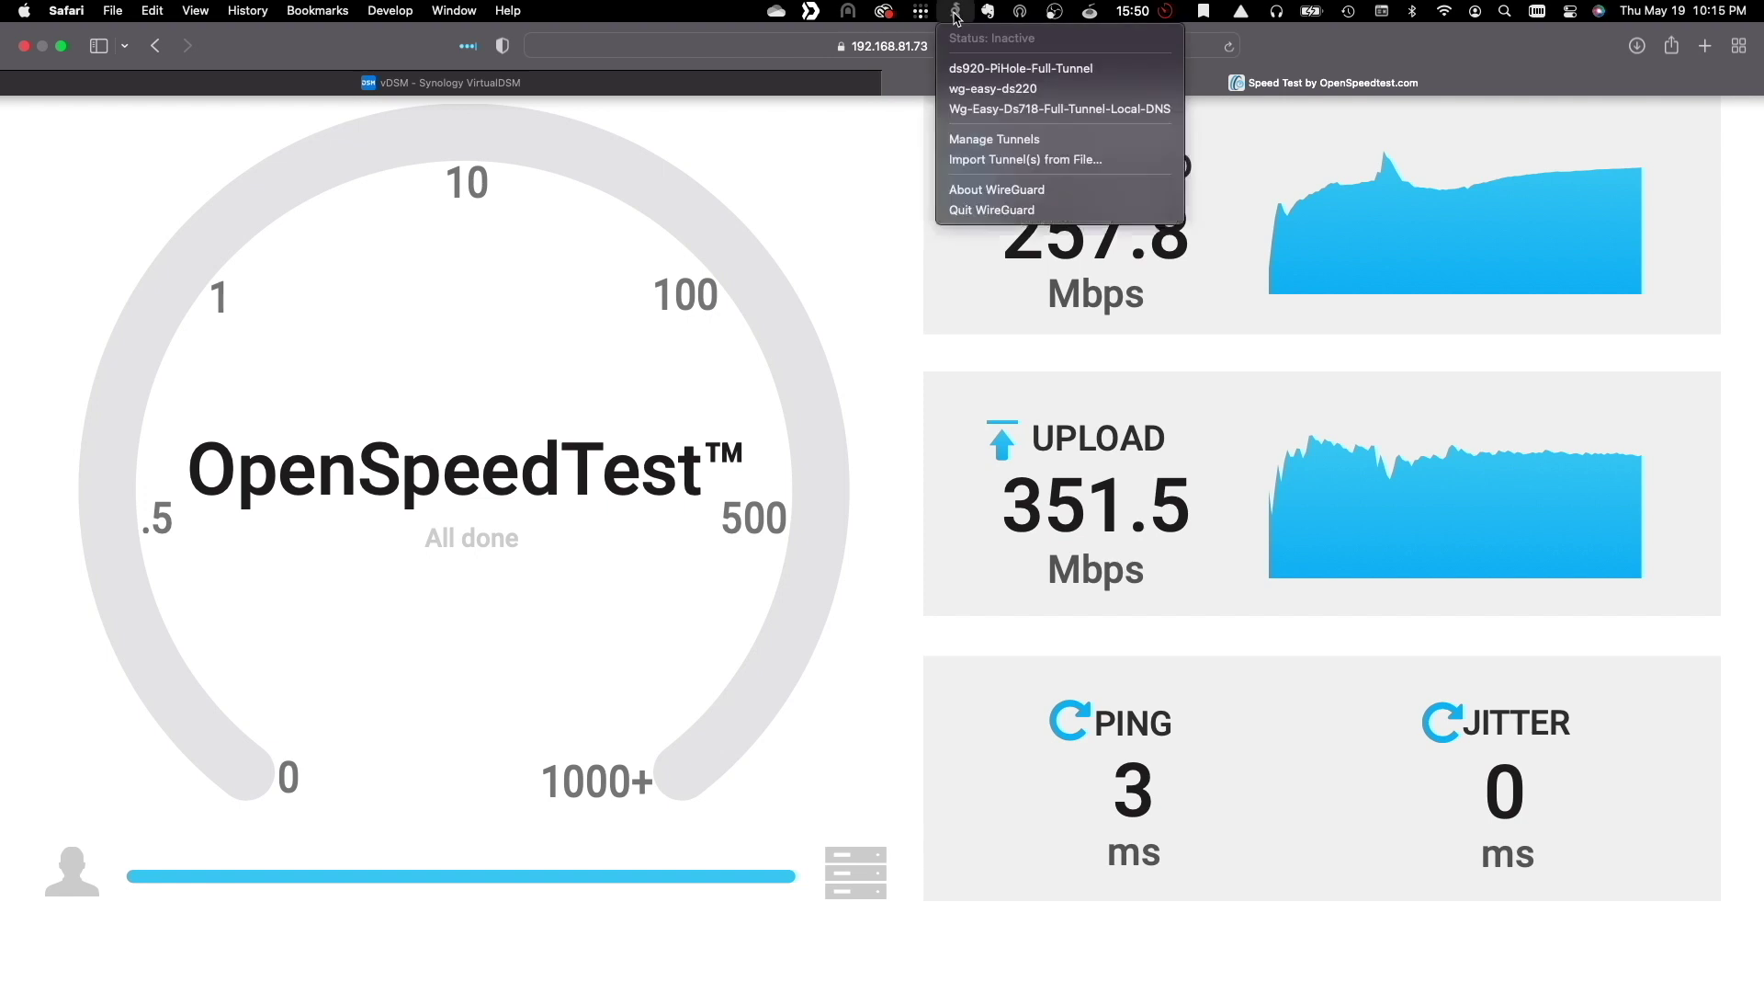
pyautogui.click(975, 89)
pyautogui.press('cmd+t')
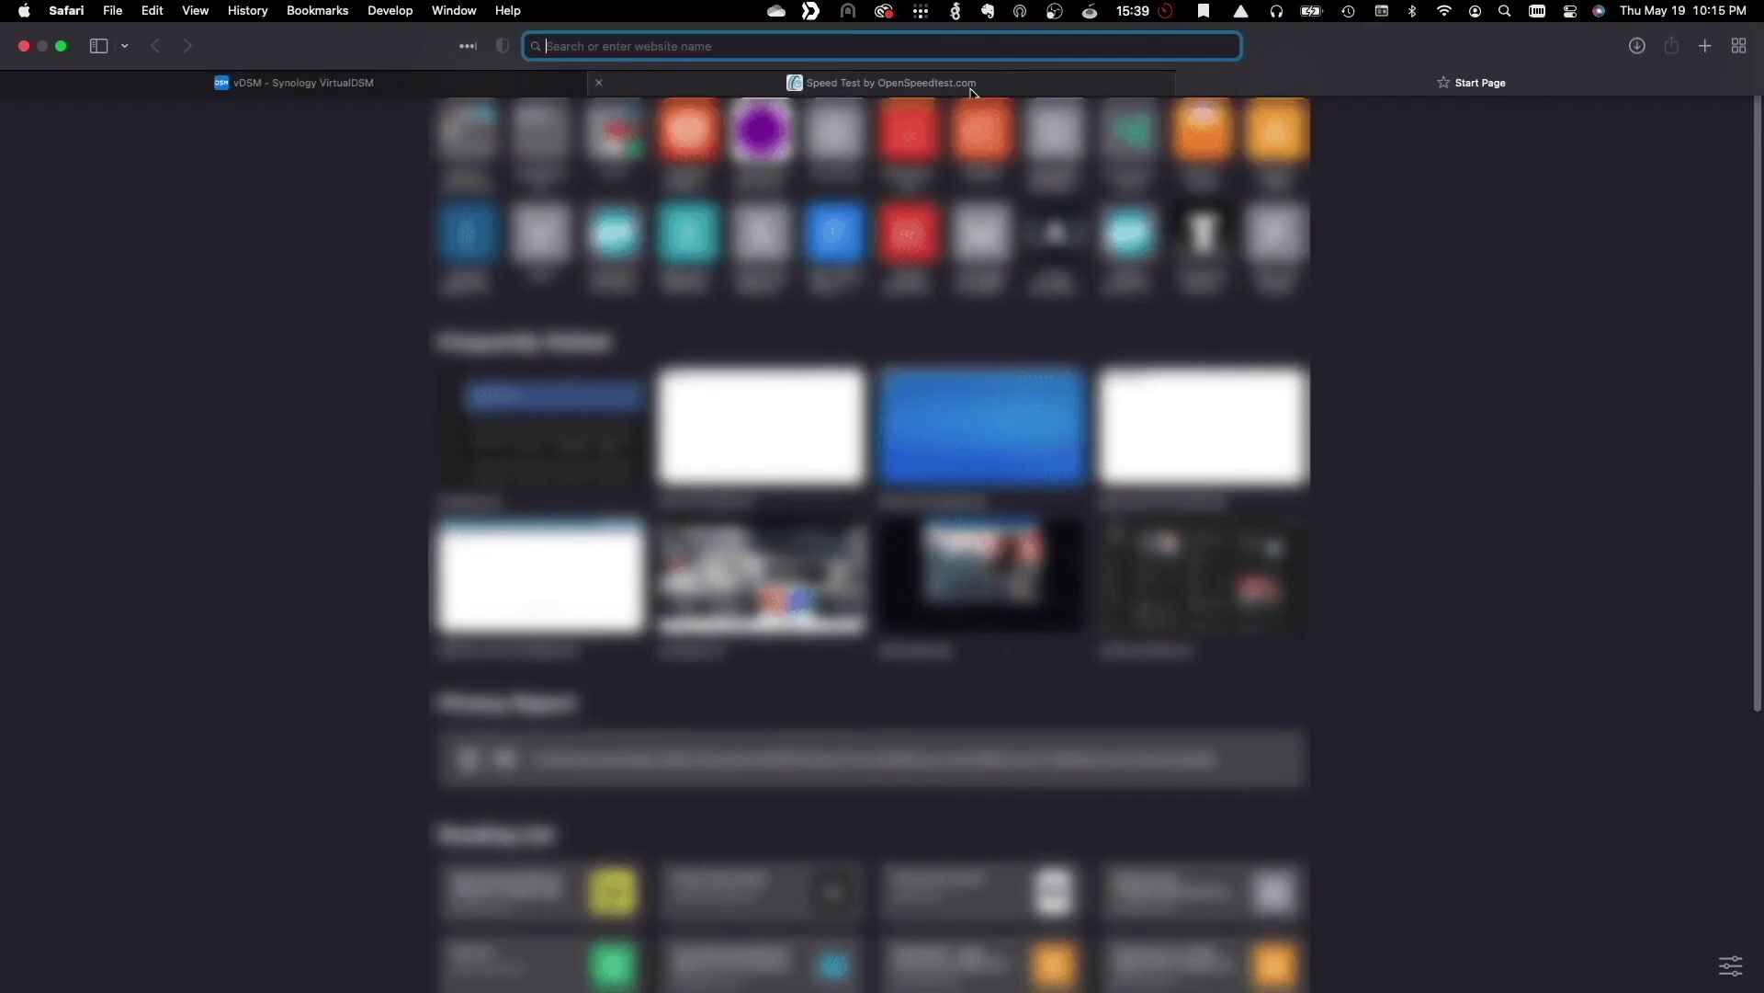
pyautogui.write('192.168.1.10:3000')
pyautogui.press('Return')
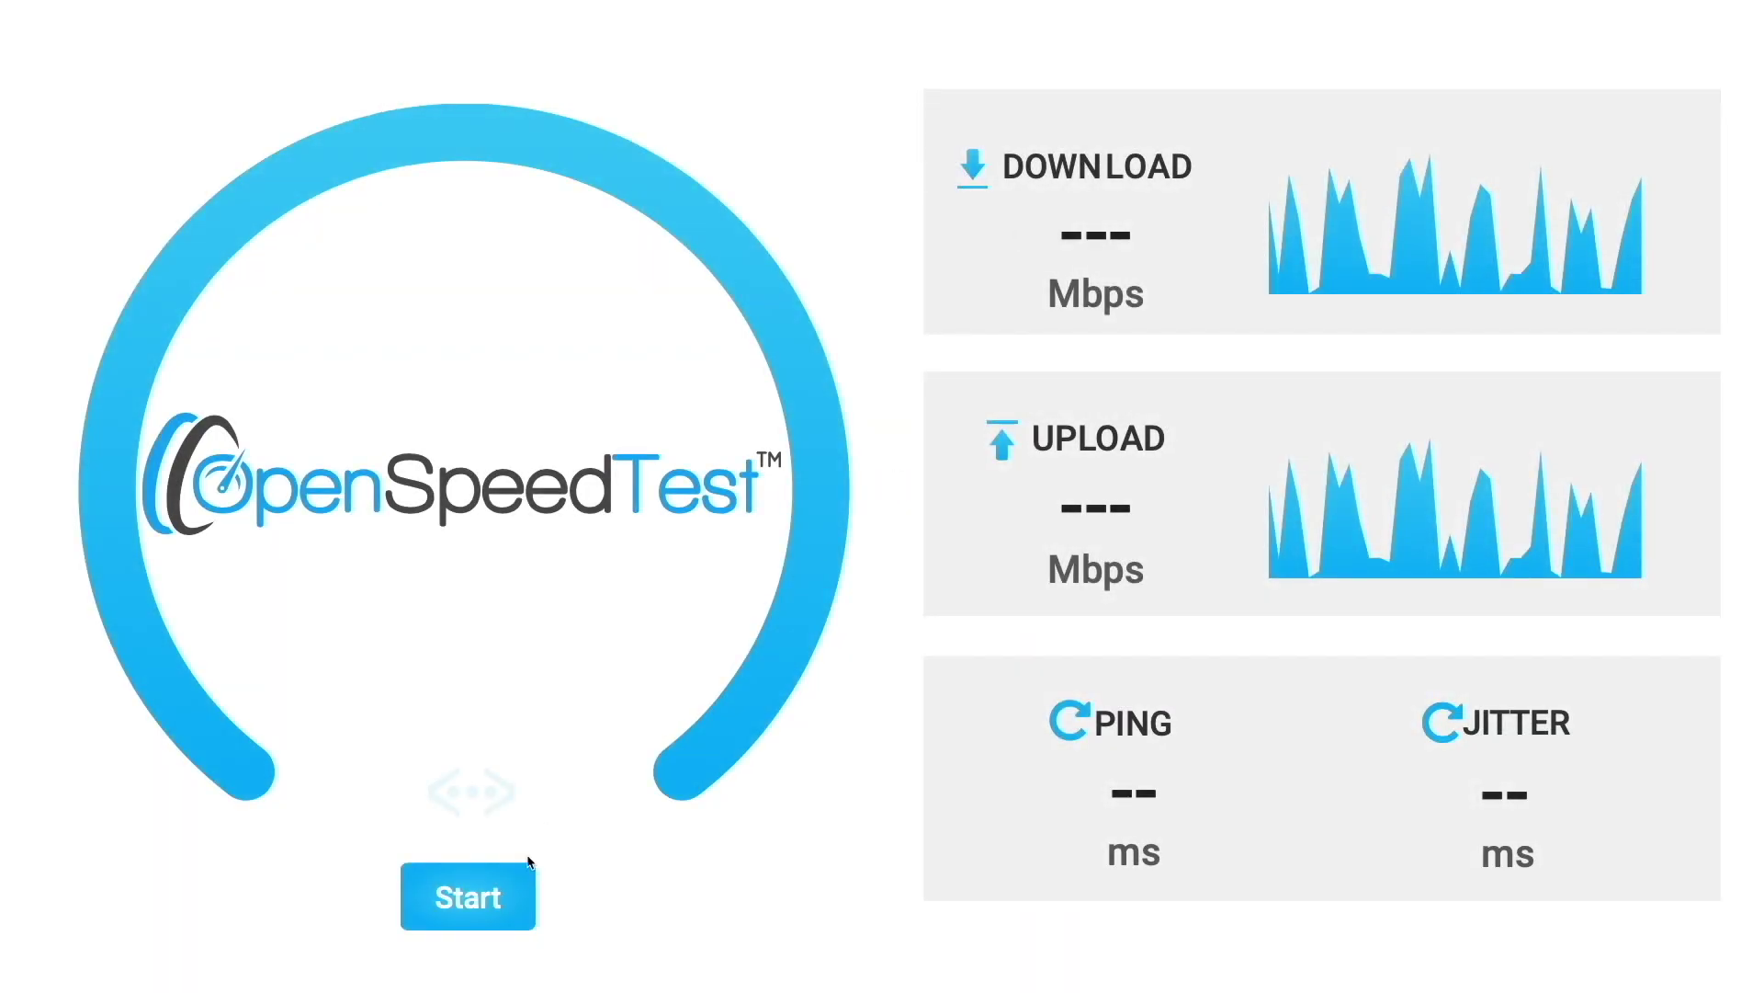
pyautogui.click(528, 873)
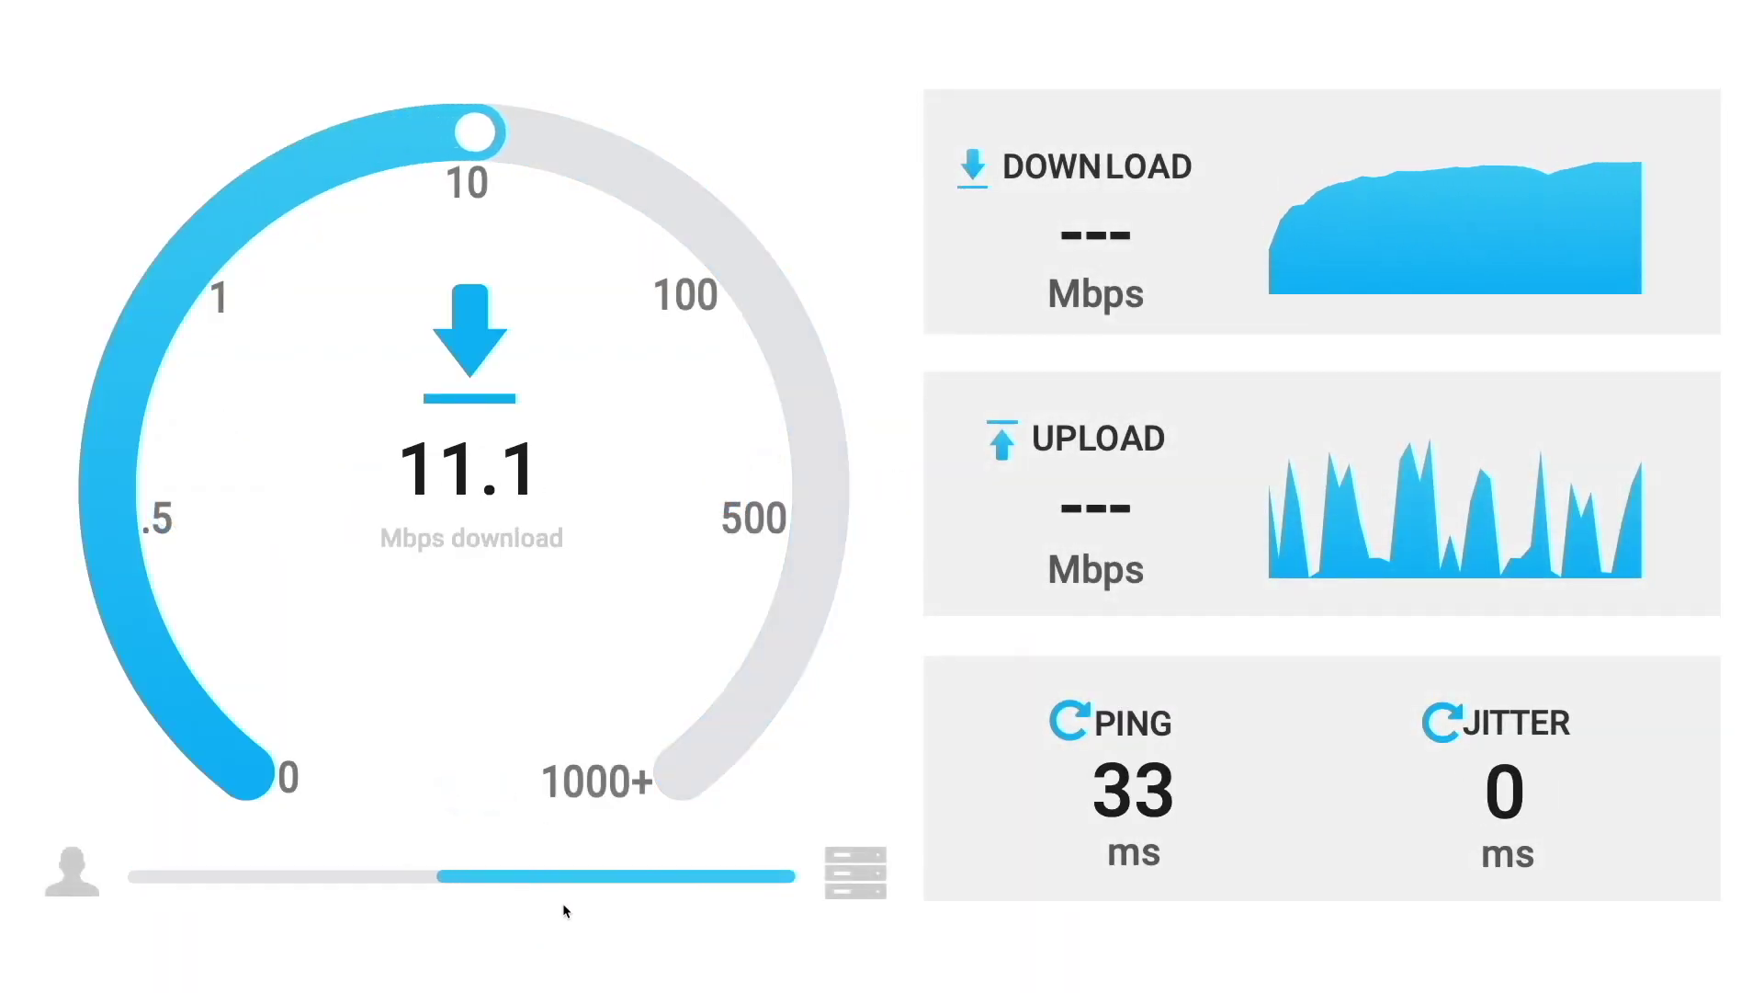